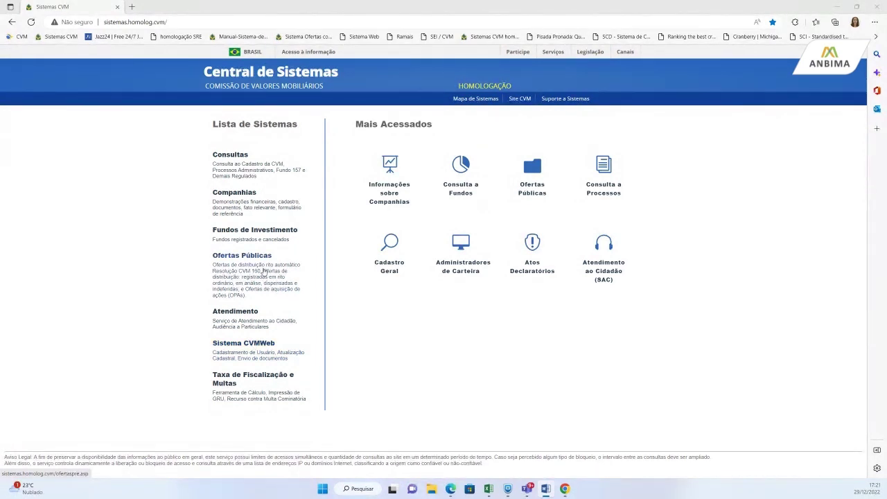
Look up Ofertas Públicas > Ofertas de Distribuição > Acesso ao sistema, then return to the SRE window.
left_click(264, 272)
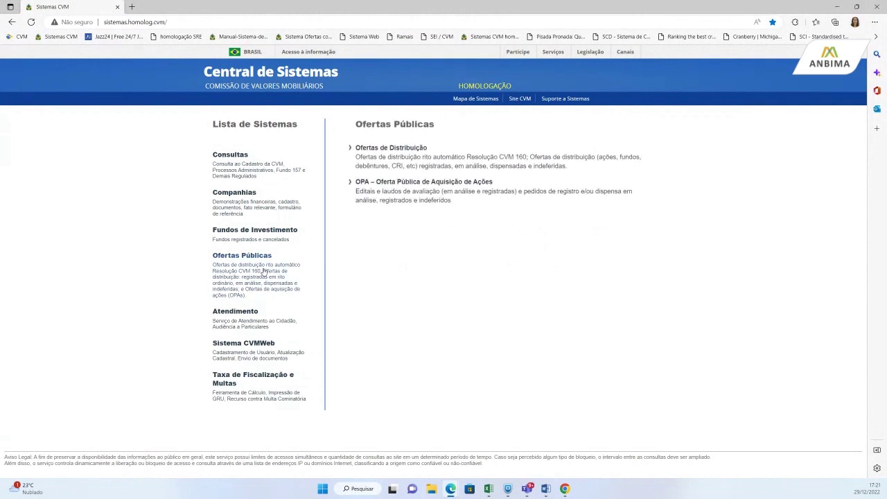
left_click(396, 158)
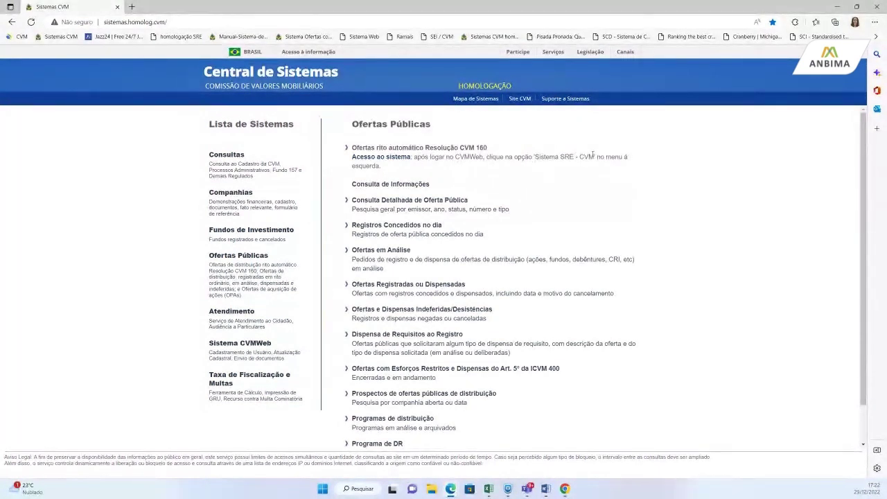
left_click(389, 158)
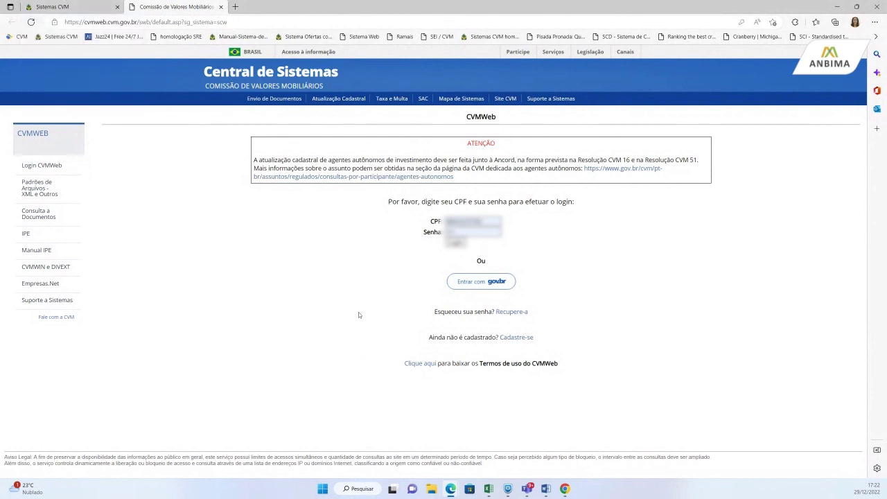
left_click(85, 7)
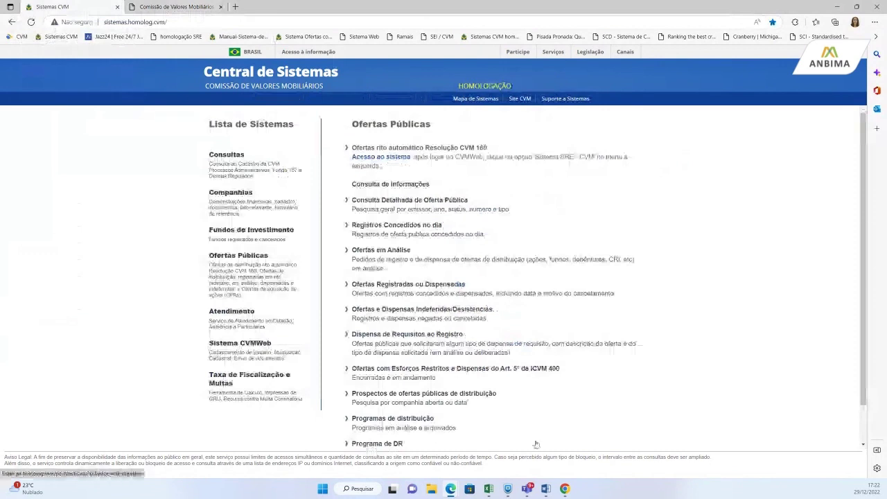
left_click(565, 488)
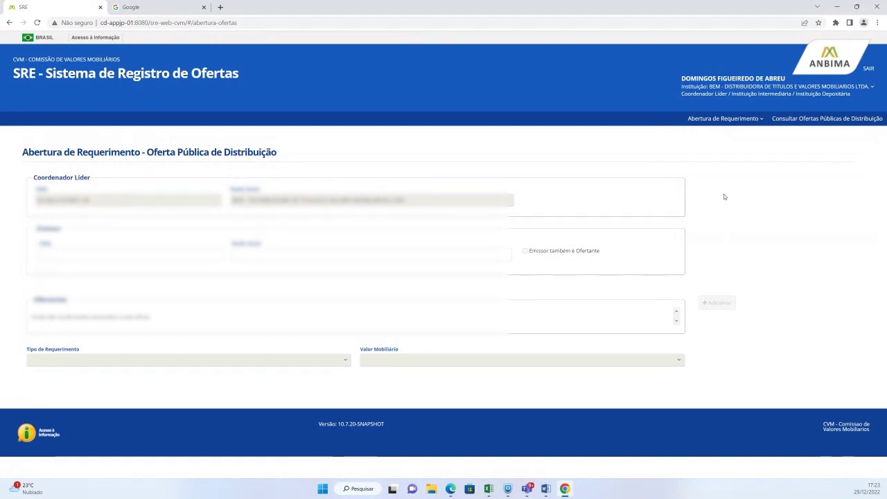
Open a new Oferta Pública de Distribuição request, confirm with Sim, and select the fund as Emissor.
left_click(728, 118)
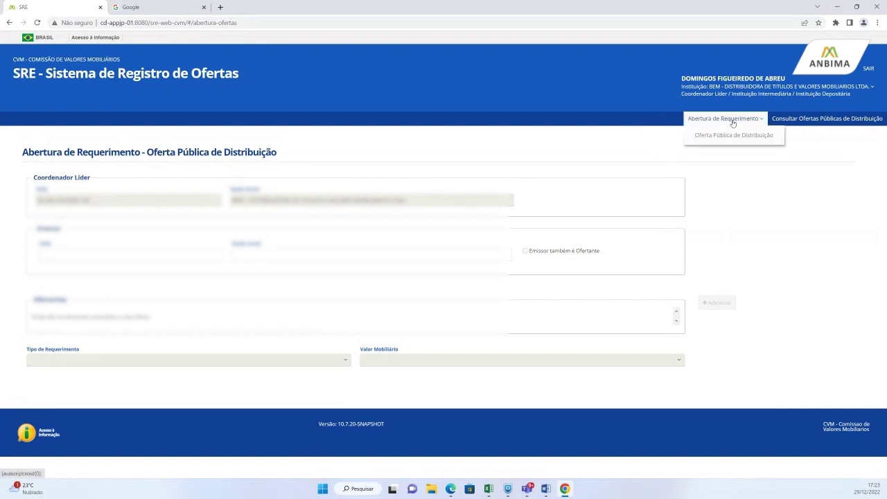
left_click(728, 136)
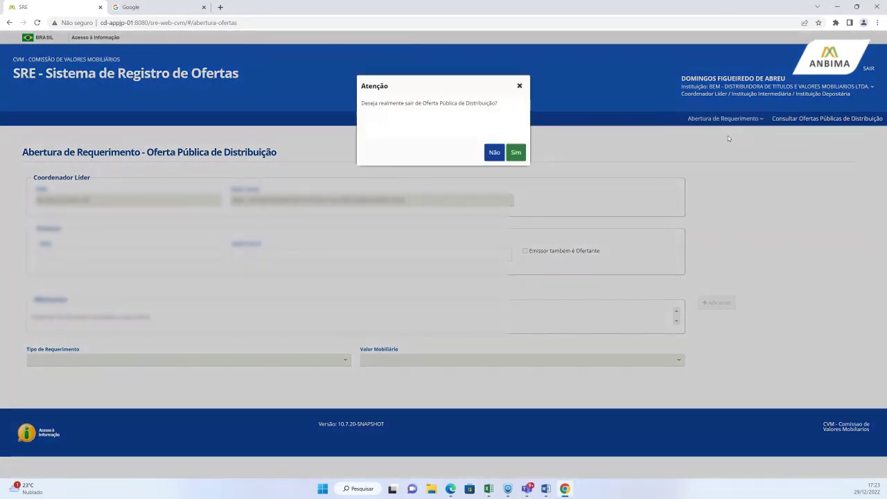
left_click(516, 154)
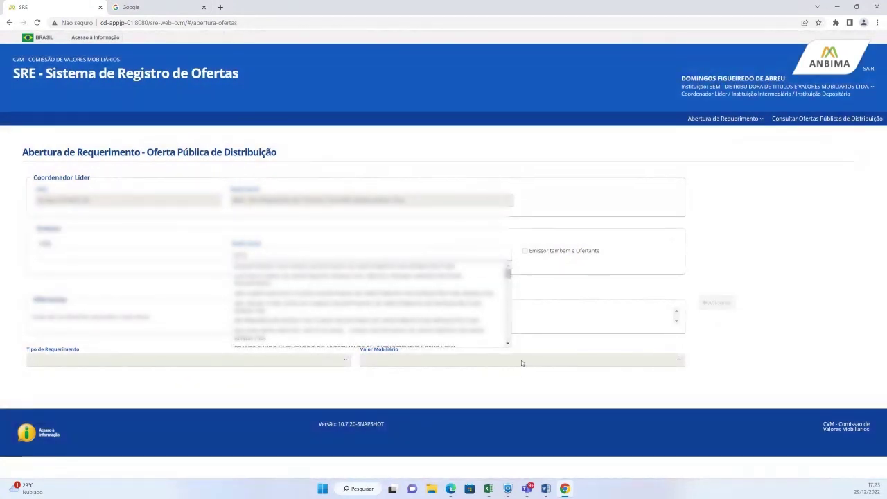
left_click(508, 344)
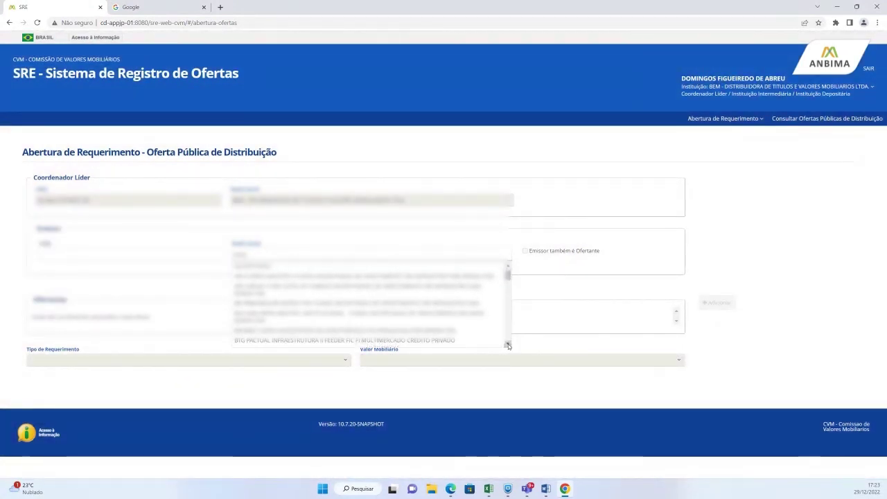
left_click(438, 319)
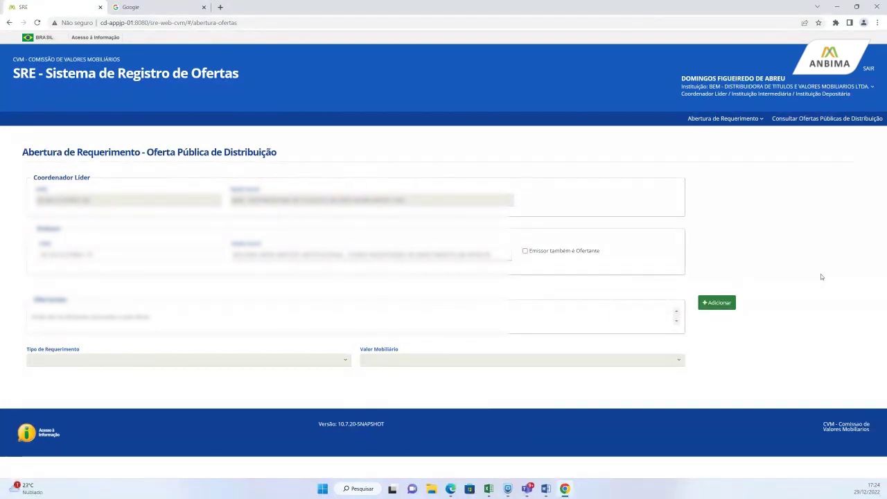
Add an Ofertantes row, set its person type, and fill the name 'teste' from the saved suggestion.
left_click(711, 303)
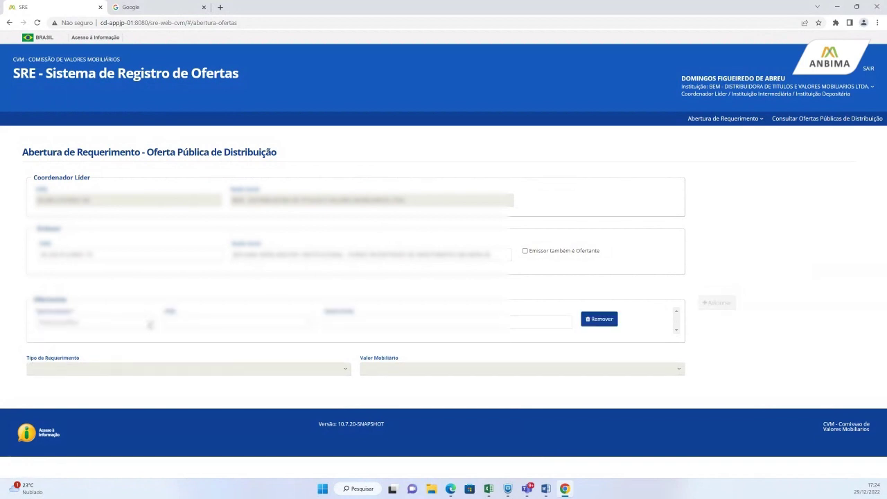
left_click(150, 324)
left_click(69, 335)
type("teste")
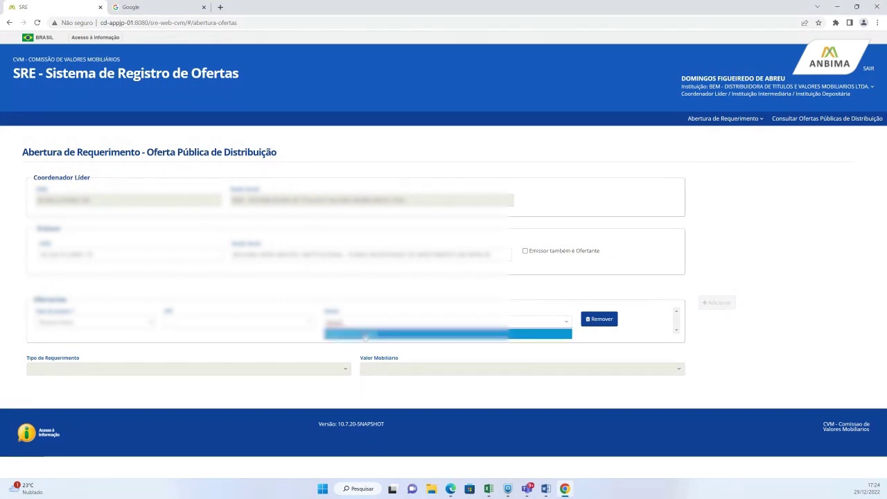
left_click(363, 335)
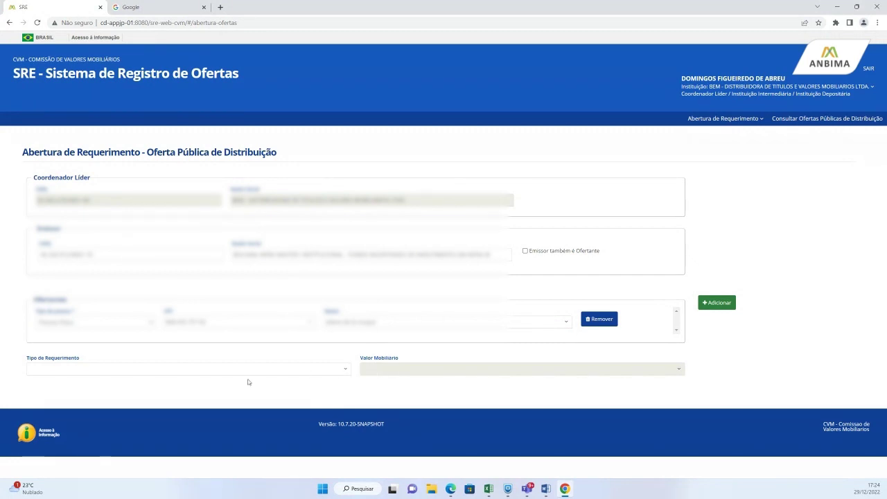
Choose 'OPD Aut Público em Geral ou Qualificado - sem bookbuilding' from the long Tipo de Requerimento list.
left_click(345, 370)
left_click_drag(348, 383, 348, 425)
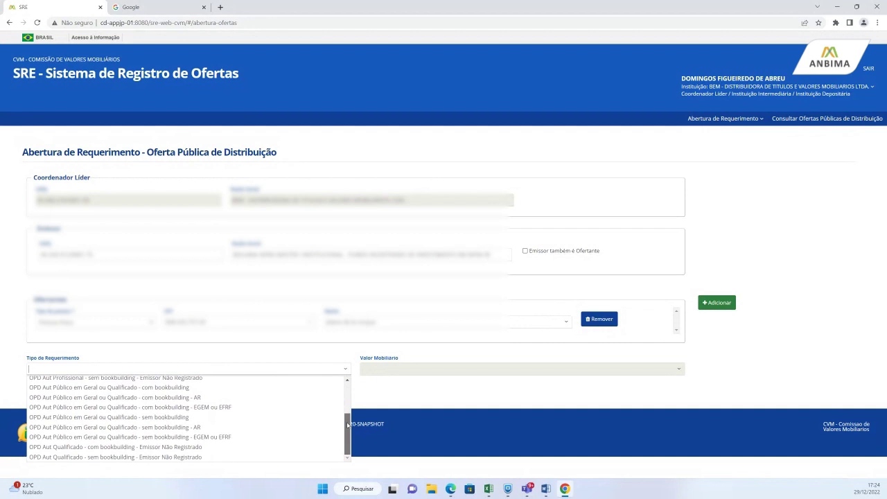
left_click_drag(348, 425, 348, 393)
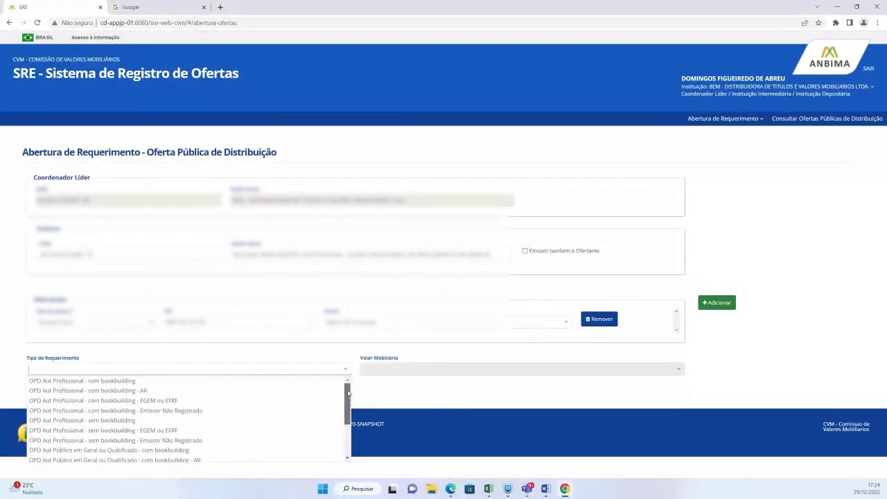
left_click_drag(349, 393, 346, 427)
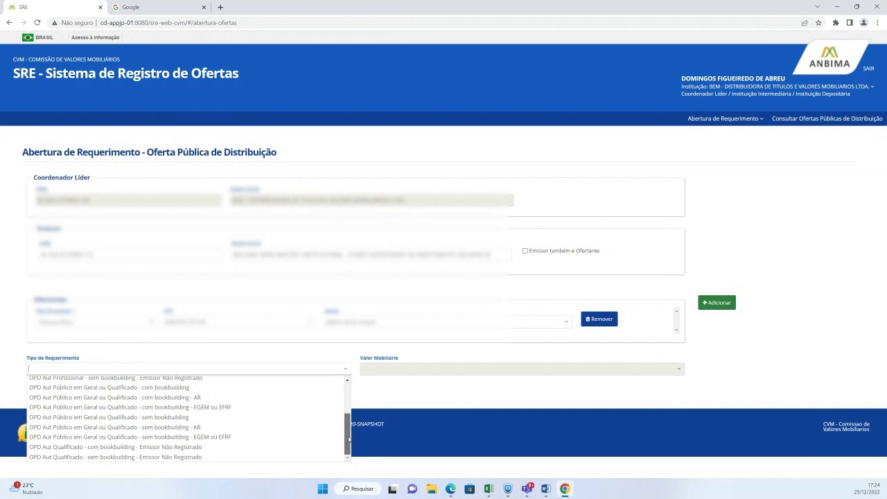
left_click_drag(349, 438, 348, 396)
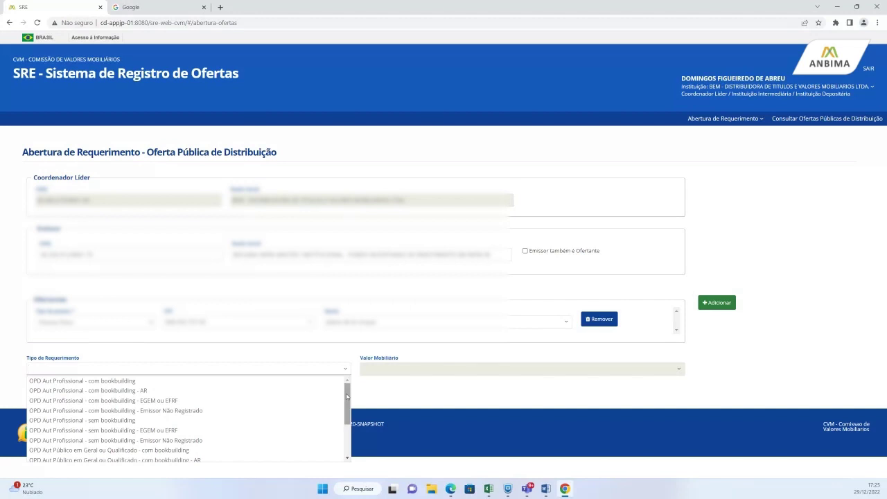
left_click(347, 396)
left_click_drag(347, 396, 347, 405)
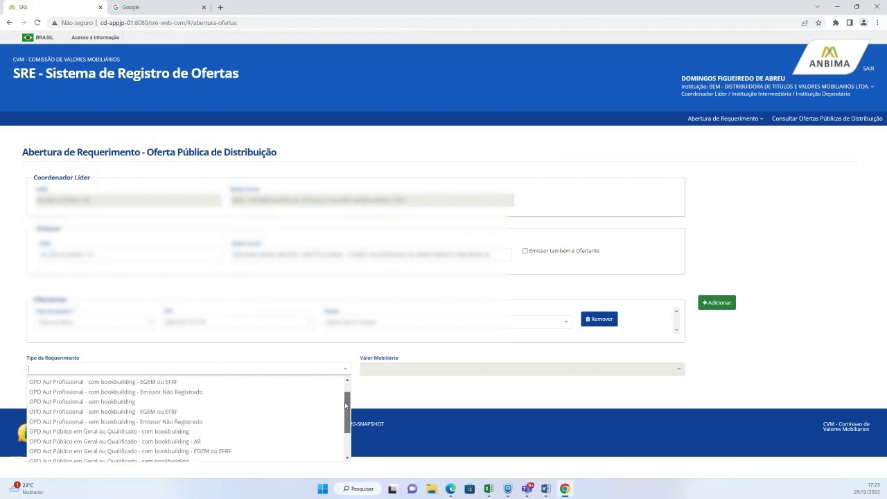
left_click_drag(346, 405, 345, 429)
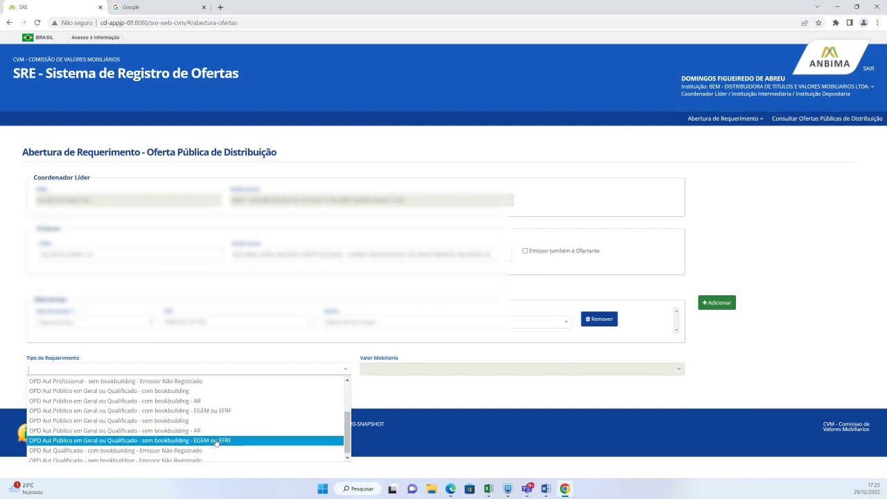
left_click(178, 422)
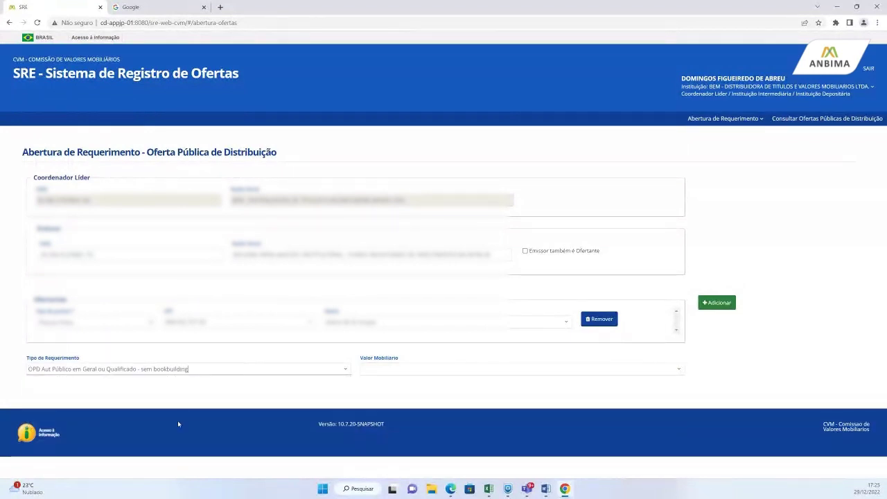
Select 'Cotas de Fundos de Infra' as the Valor Mobiliário.
left_click(678, 375)
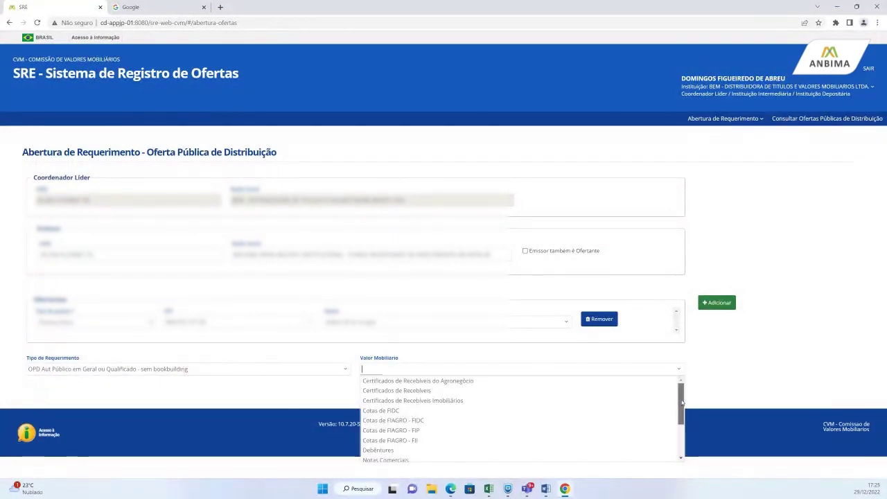
scroll(683, 419, "down", 1)
scroll(683, 420, "down", 1)
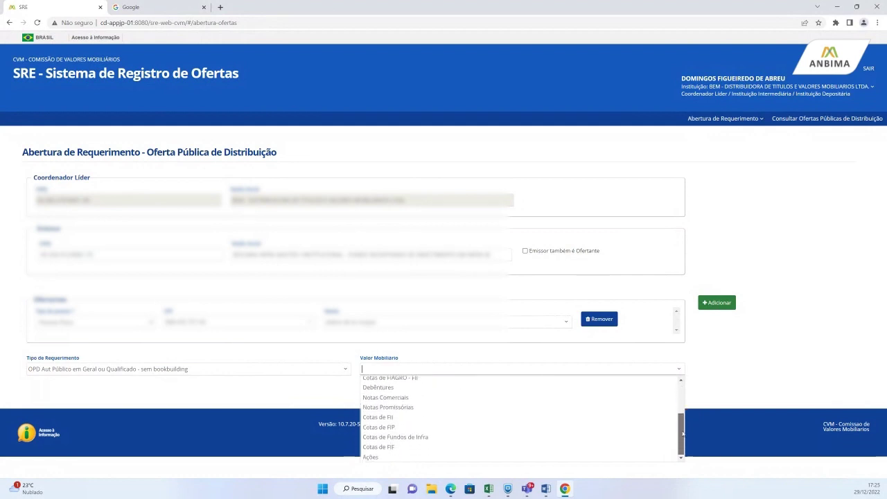
left_click(430, 438)
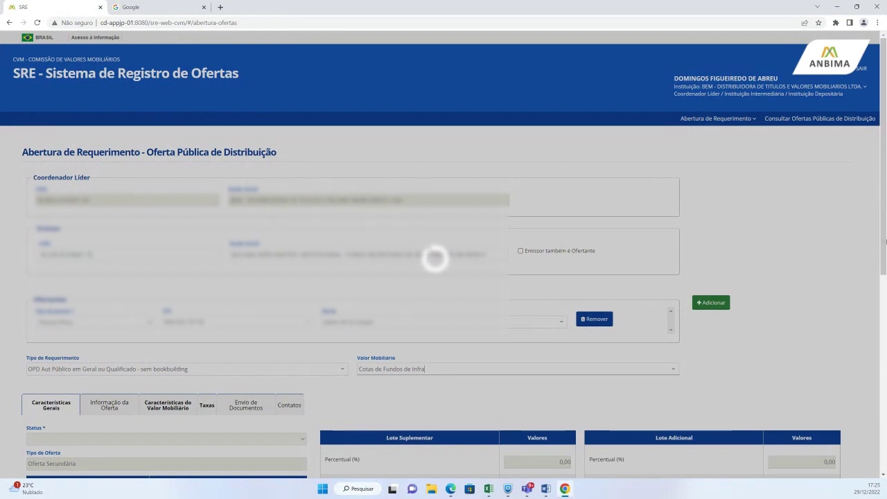
Bring up the Informação da Oferta section once the tabs load.
scroll(882, 270, "down", 5)
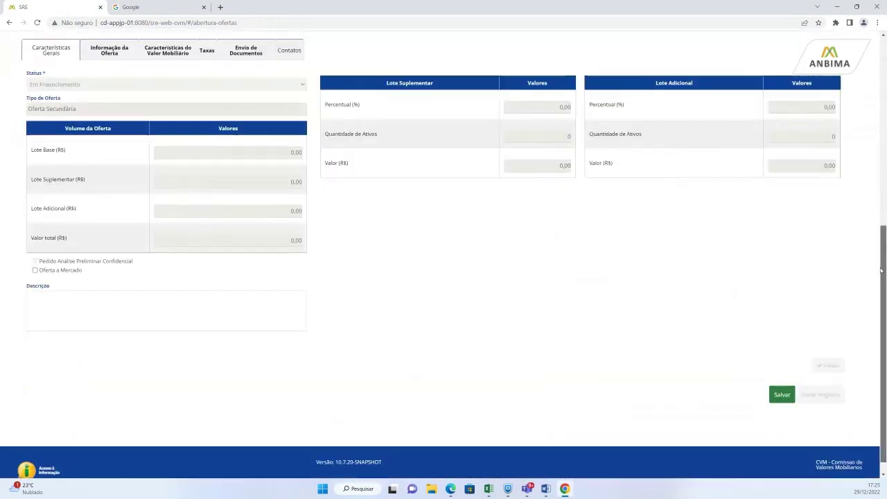
scroll(882, 270, "up", 2)
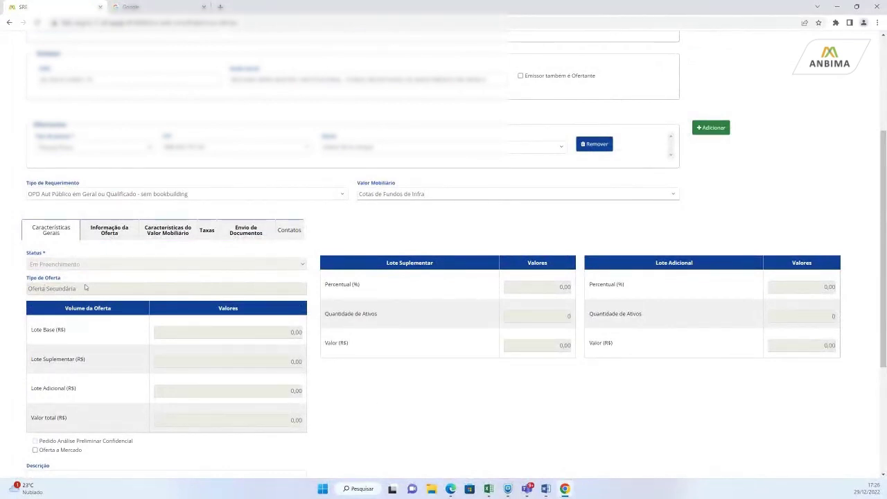
left_click(113, 233)
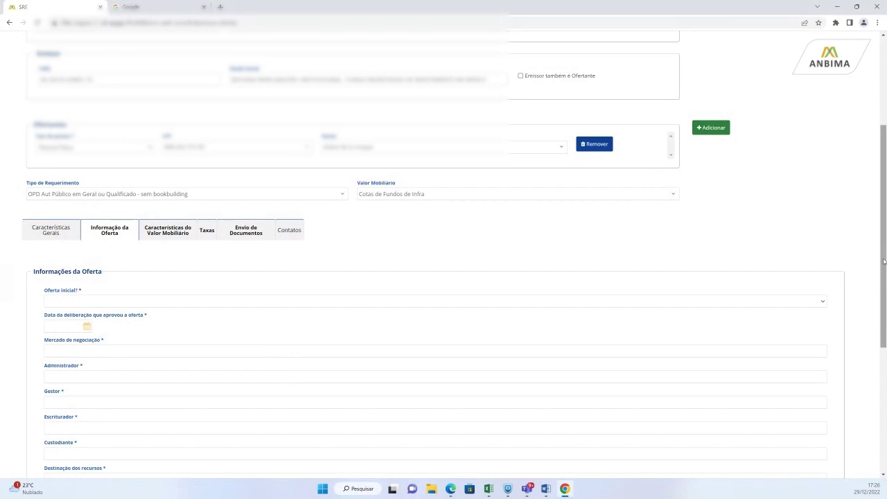
Set Oferta inicial to Não and the deliberation approval date to 05/12/2022.
left_click_drag(883, 261, 884, 295)
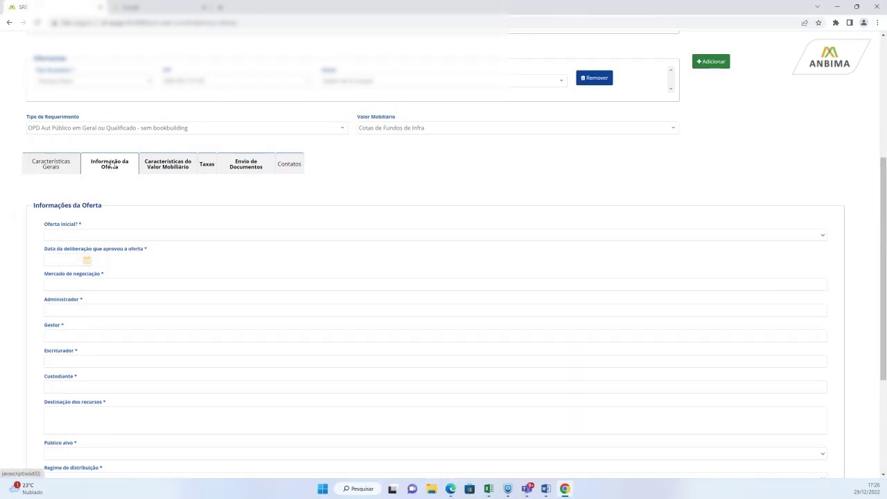
left_click_drag(883, 275, 885, 291)
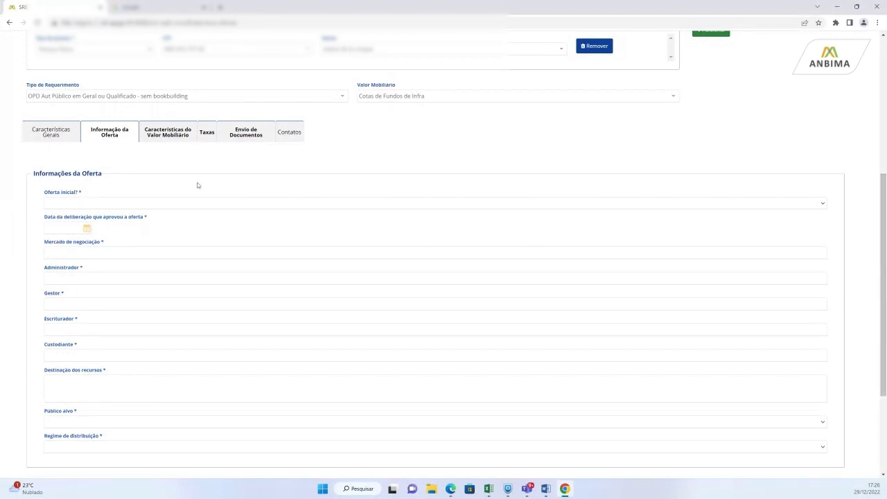
left_click(95, 204)
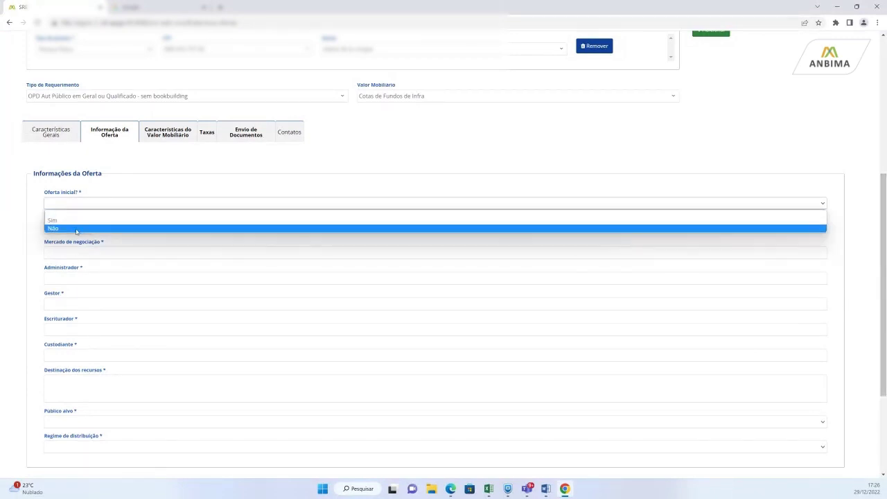
left_click(77, 228)
left_click(85, 228)
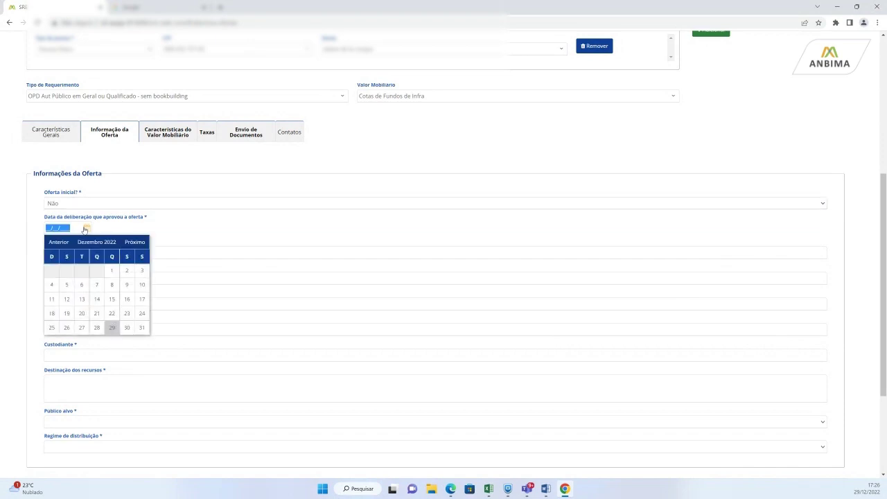
left_click(67, 285)
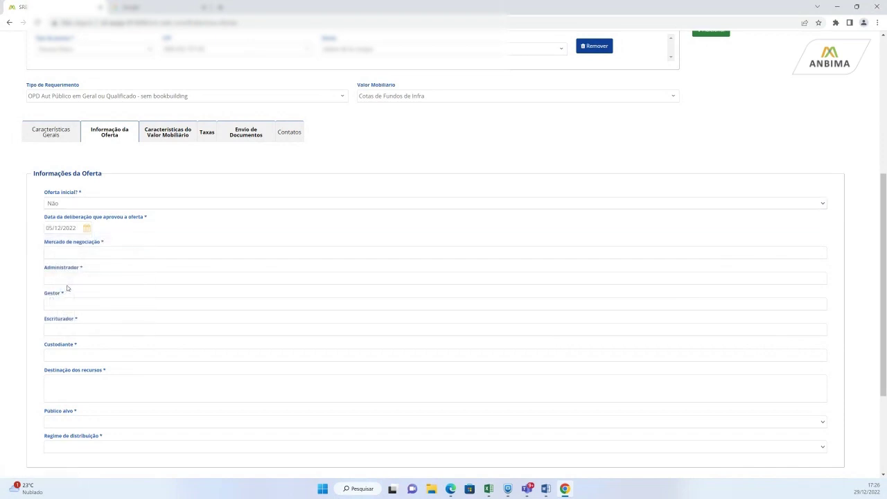
left_click(489, 488)
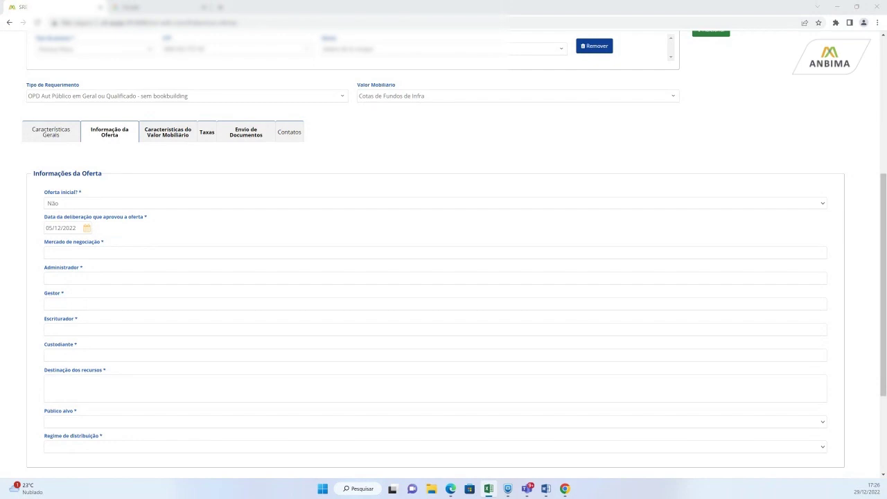
Paste 'não serão admitidas' into Mercado de negociação and fill the Administrador and Gestor entries.
left_click(192, 256)
type("não serão admitidas")
left_click(93, 278)
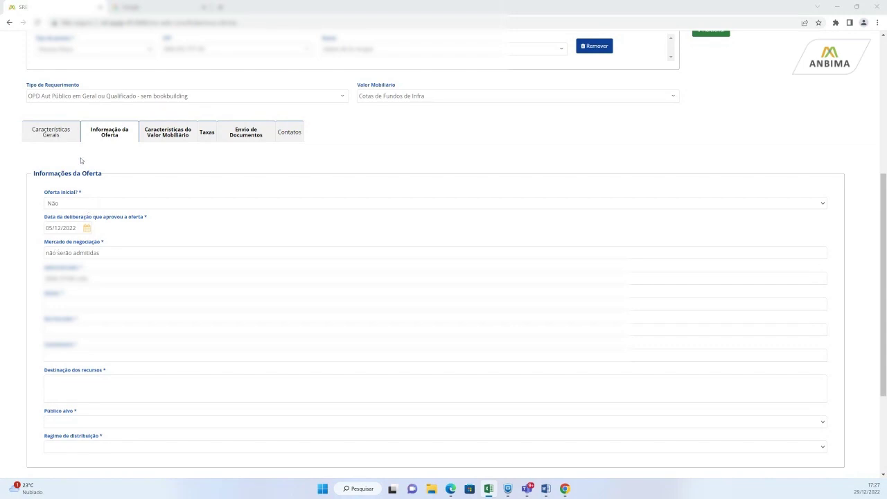
left_click(73, 305)
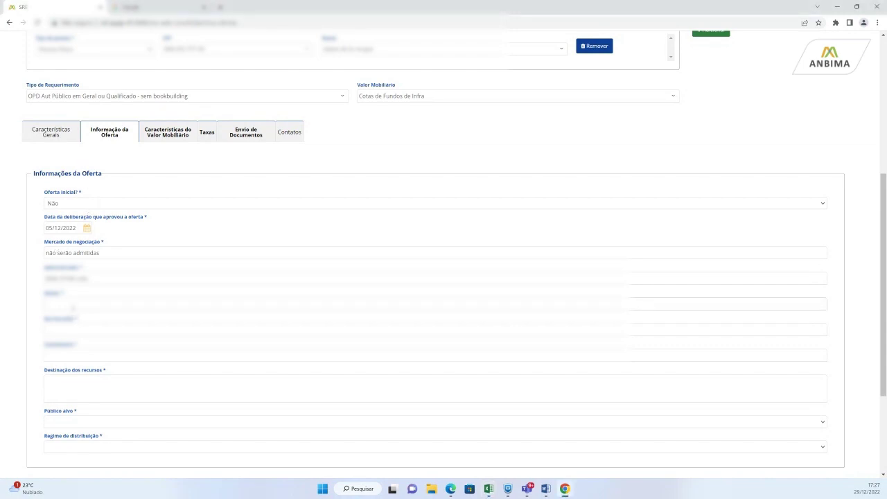
key("ctrl+v")
key("alt+Tab")
Paste the Escriturador and Custodiante names copied from the spreadsheet.
left_click(81, 330)
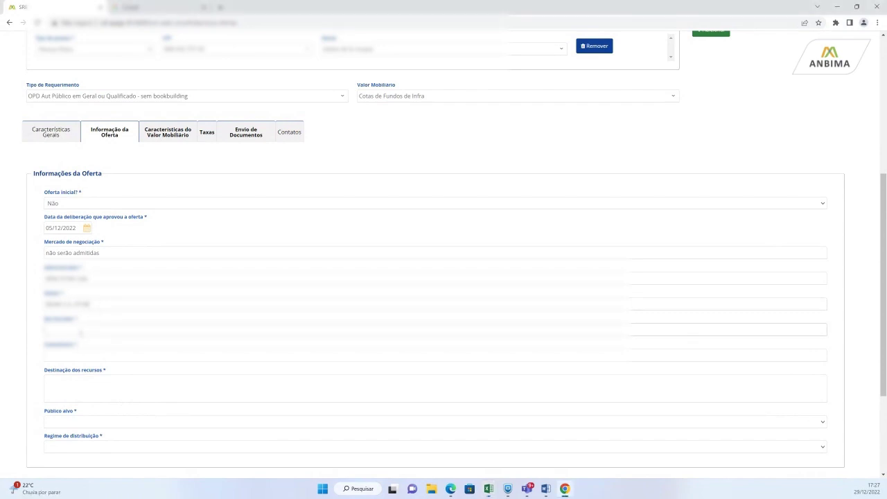
key("ctrl+v")
key("Tab")
key("ctrl+v")
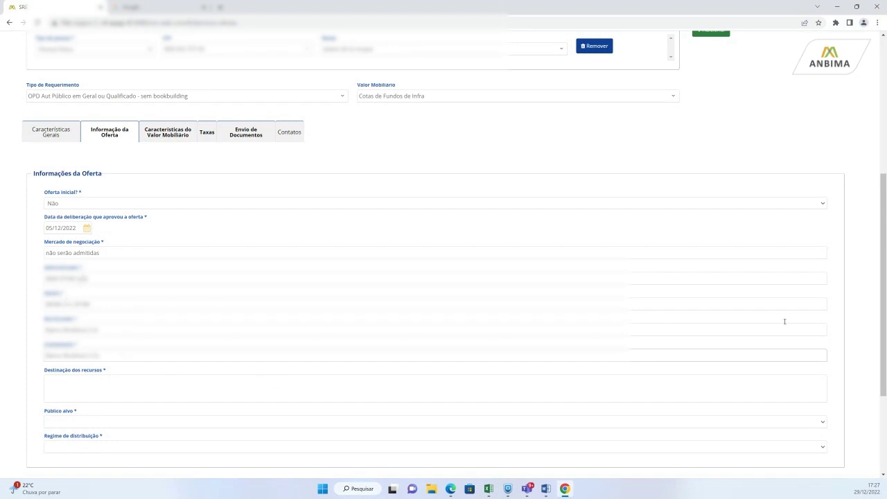
left_click(883, 294)
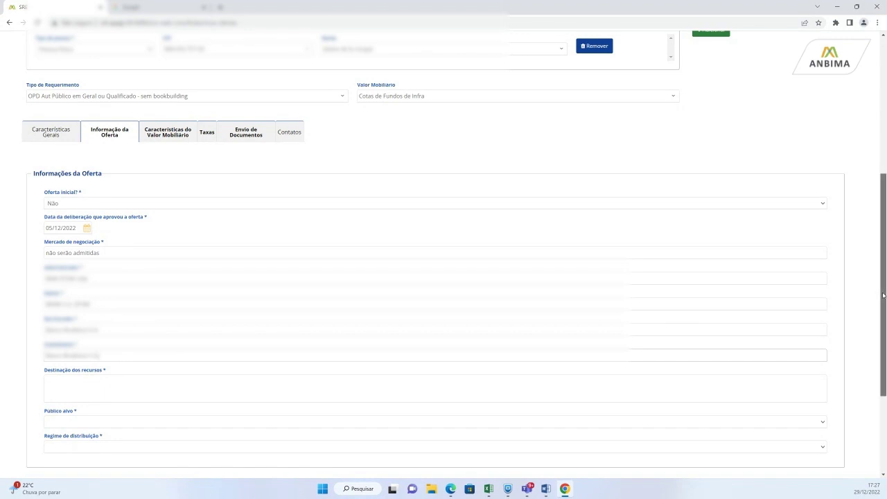
left_click_drag(883, 294, 883, 309)
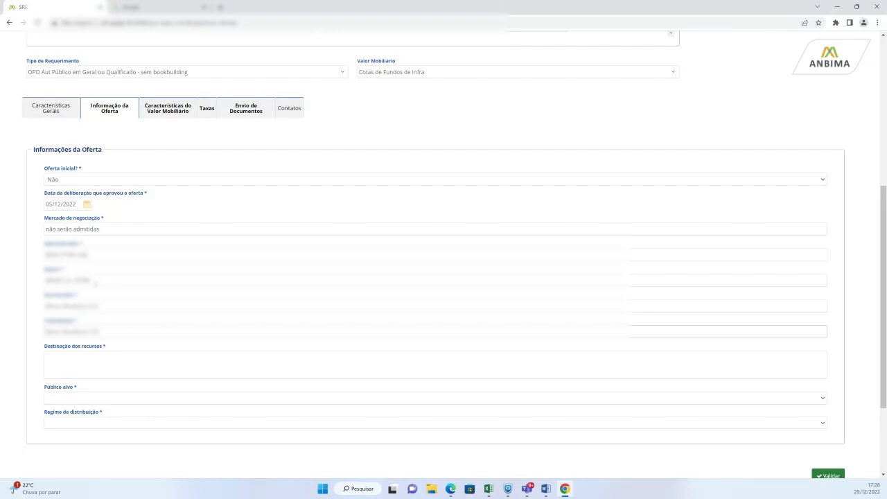
left_click(121, 360)
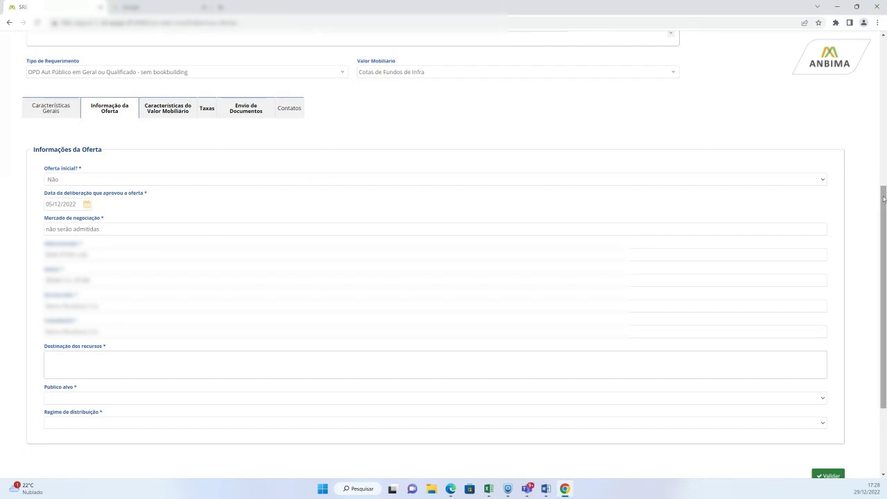
Enter 'não obrigatório nos termos da RCVM 160' as Destinação dos recursos and target Público Geral.
left_click_drag(879, 194, 877, 183)
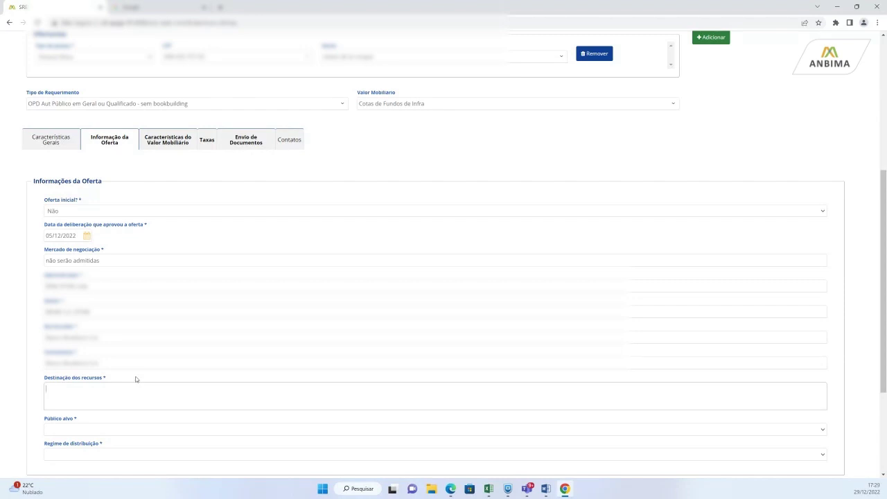
type("não obrigatório nos termos da RCVM 160")
left_click(121, 430)
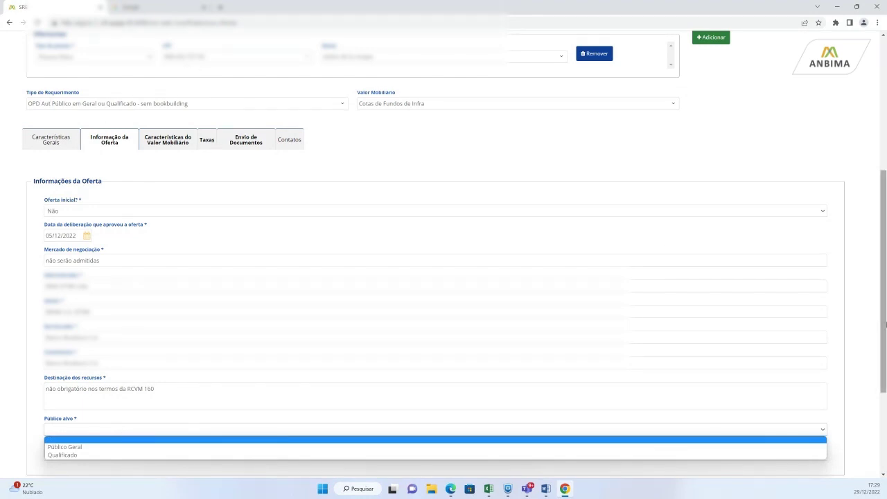
left_click(882, 282)
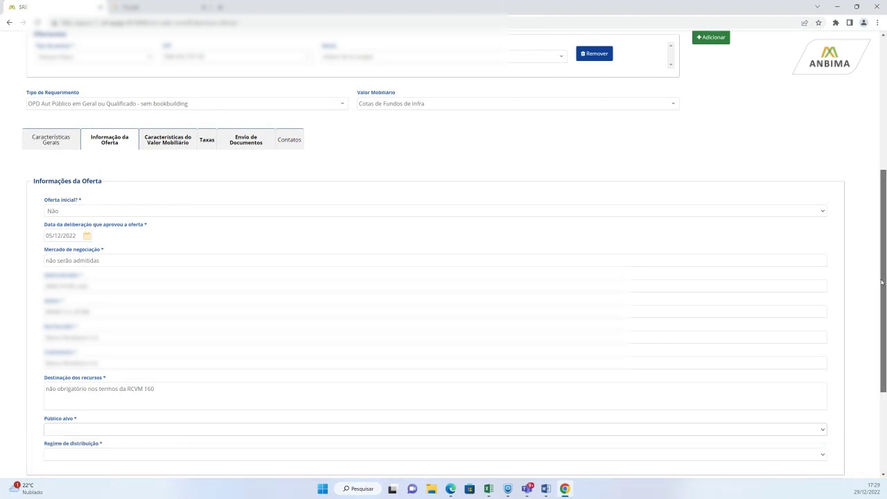
left_click_drag(882, 282, 882, 308)
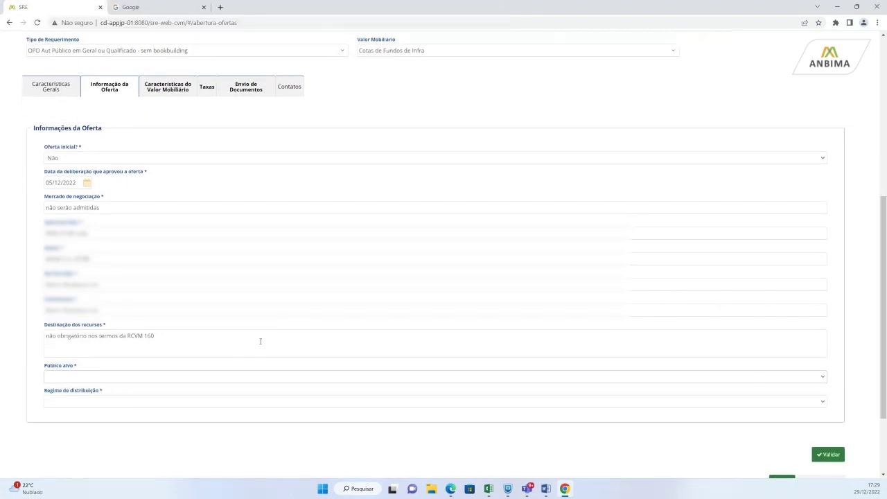
left_click(176, 376)
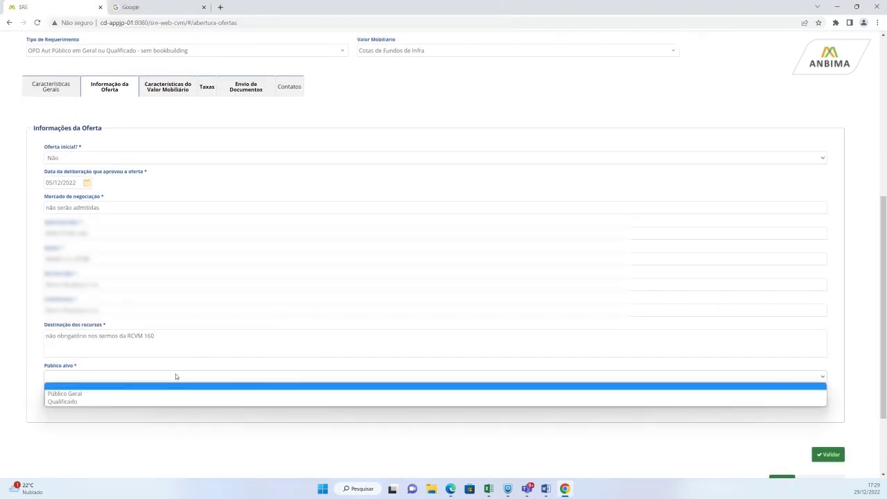
left_click(102, 394)
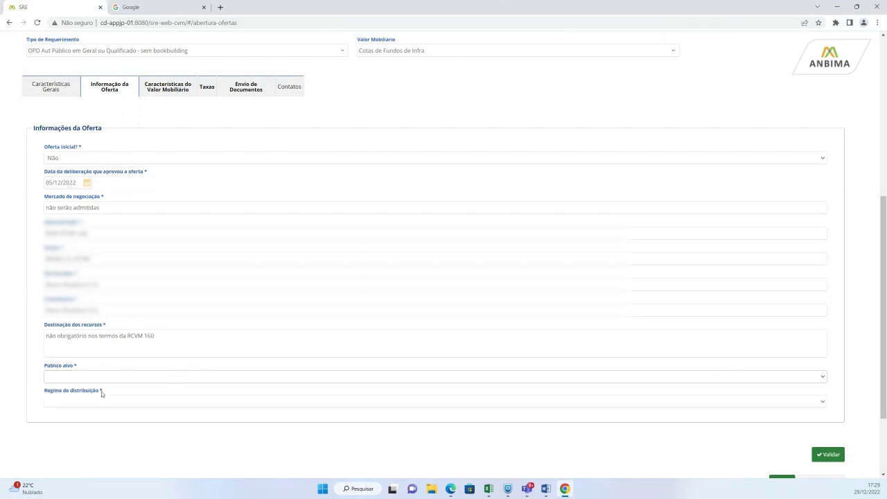
Set the distribution regime to Garantia Firme de Liquidação and save the request.
left_click(107, 400)
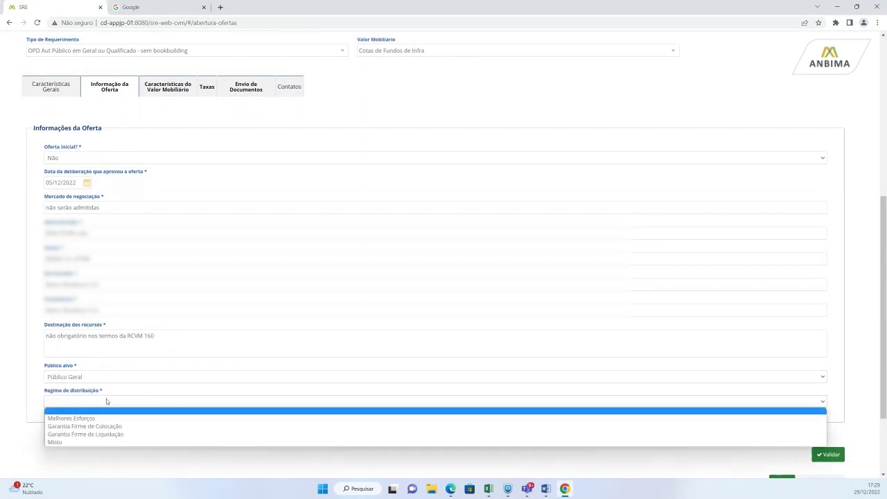
left_click(104, 434)
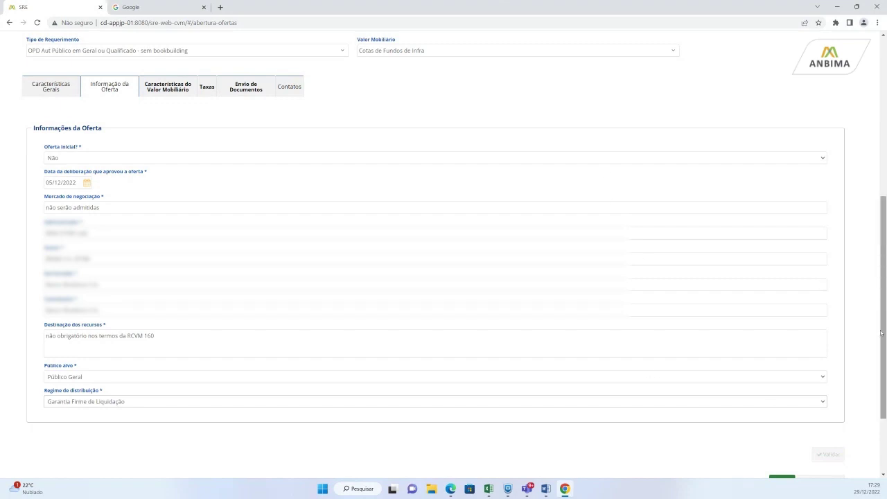
scroll(797, 332, "down", 2)
left_click(780, 378)
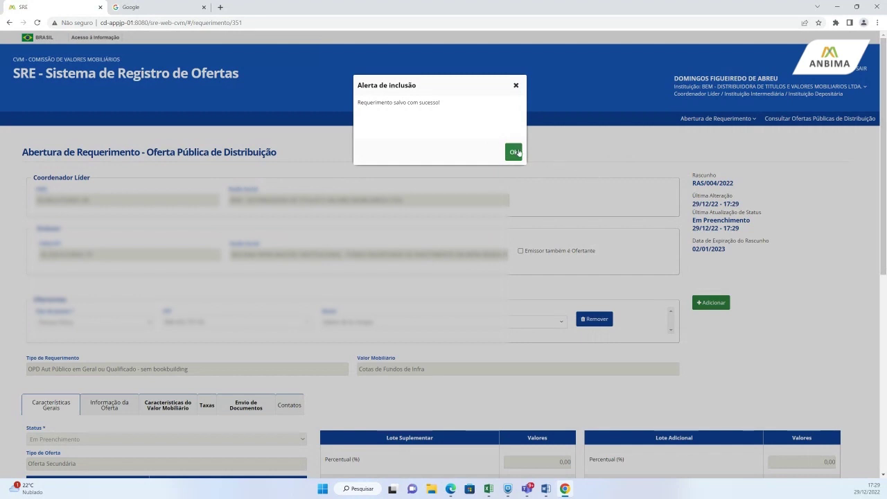
Dismiss the save alert and set Incluir Lote Adicional to Sim under Características do Valor Mobiliário.
left_click(520, 150)
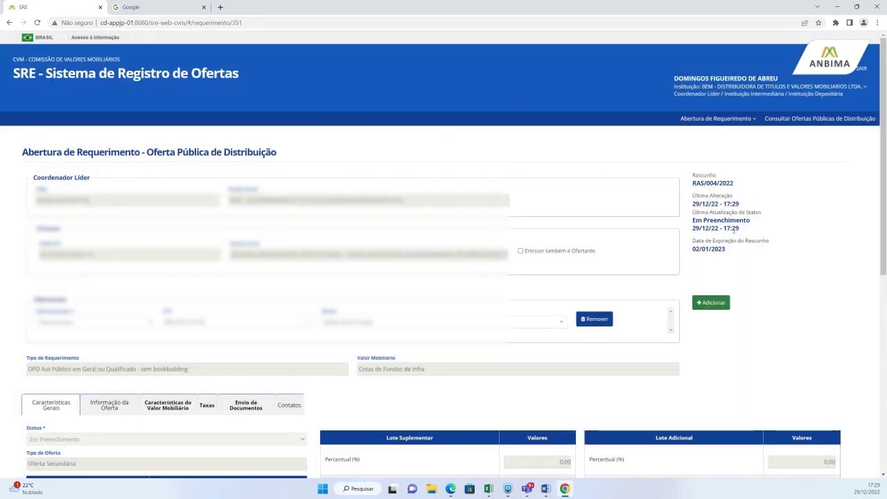
left_click_drag(884, 242, 884, 361)
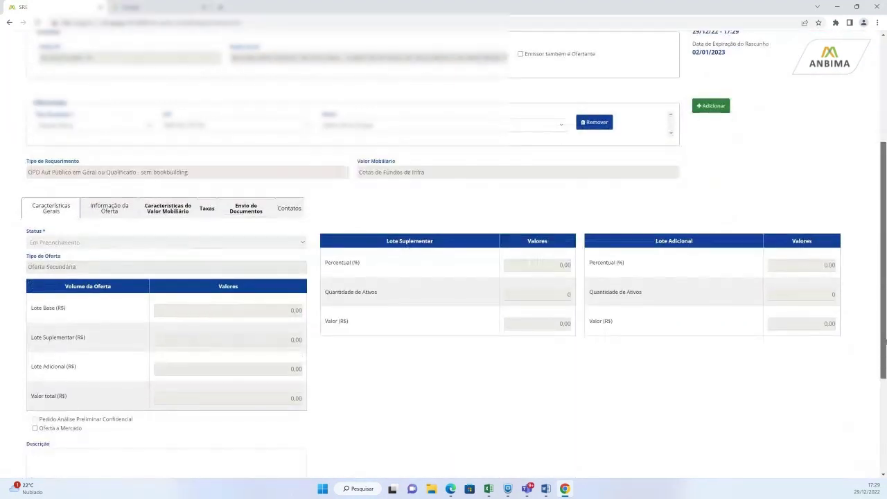
left_click(167, 212)
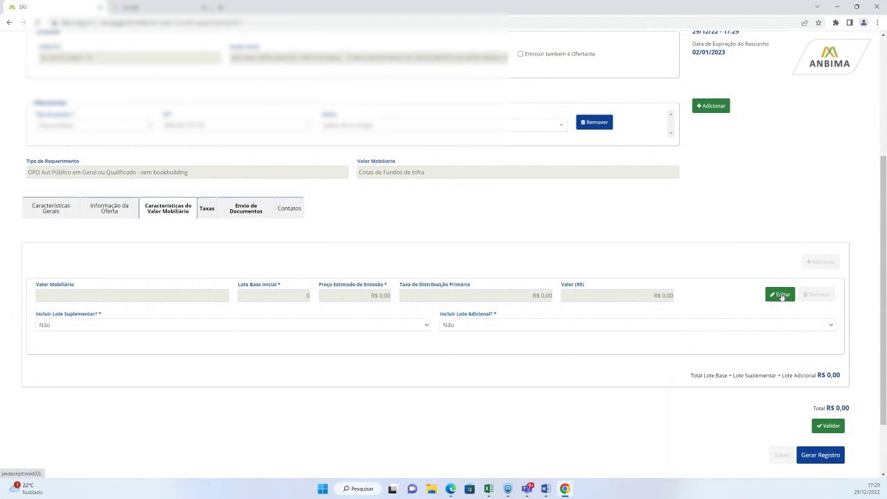
left_click(782, 296)
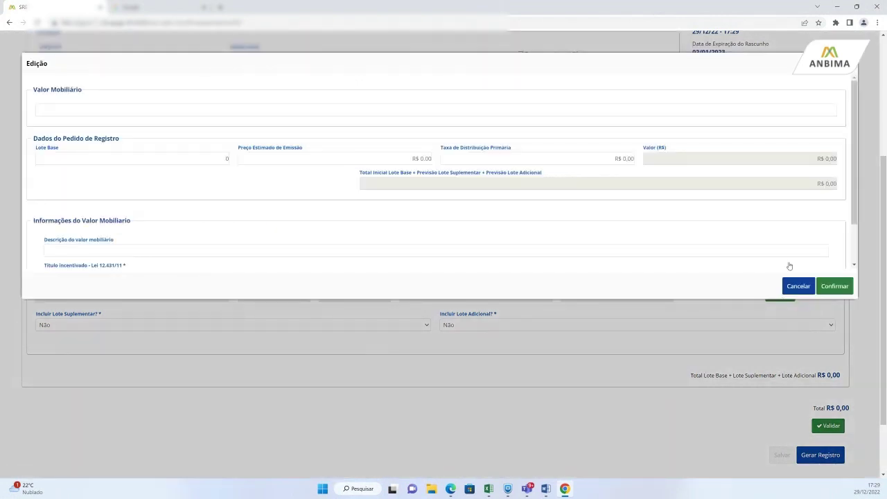
key("Escape")
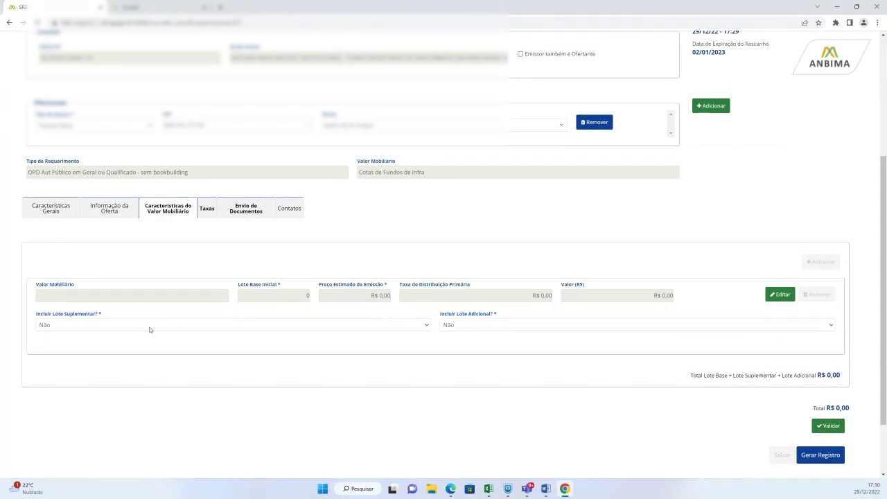
left_click(527, 327)
left_click(511, 335)
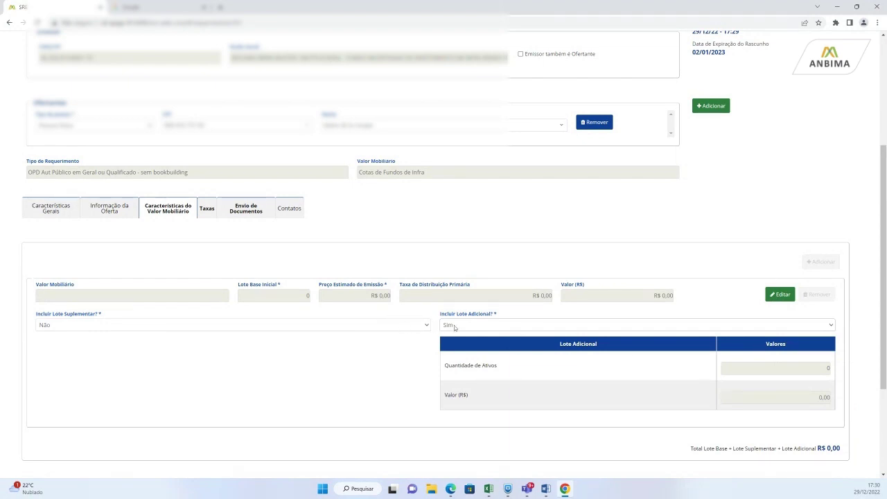
Edit the security and name it 'classe'.
left_click(780, 296)
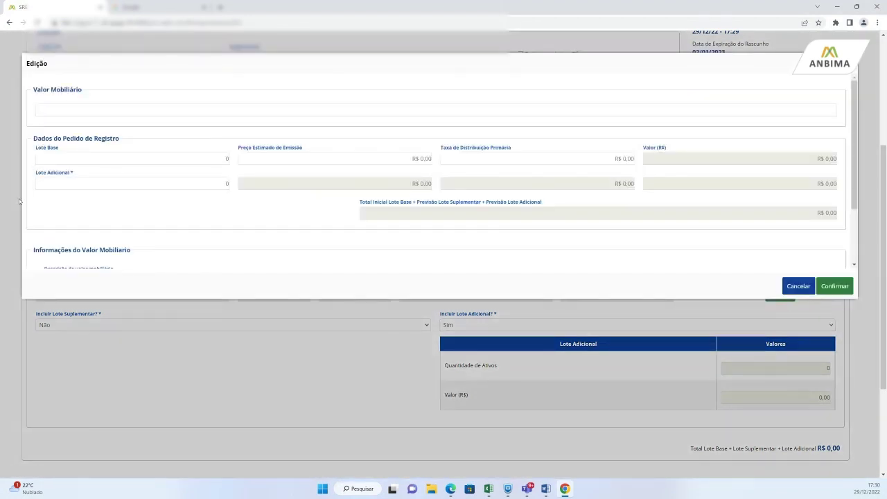
left_click(67, 110)
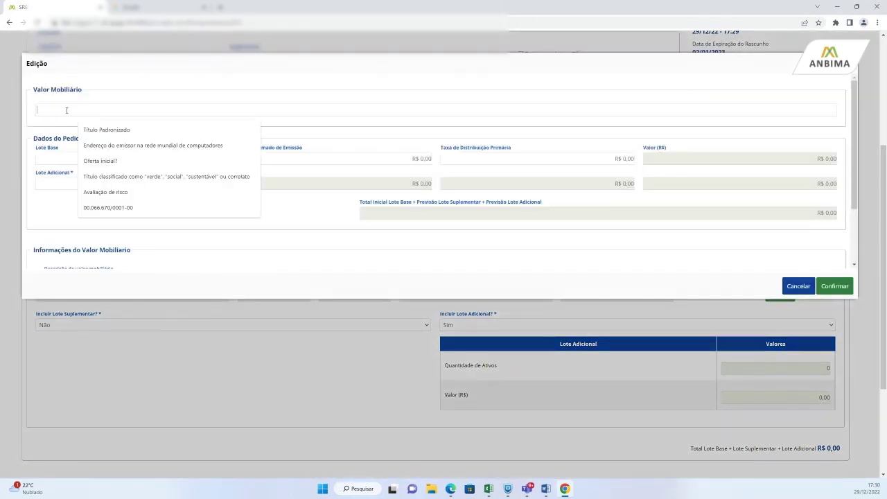
type("classe A")
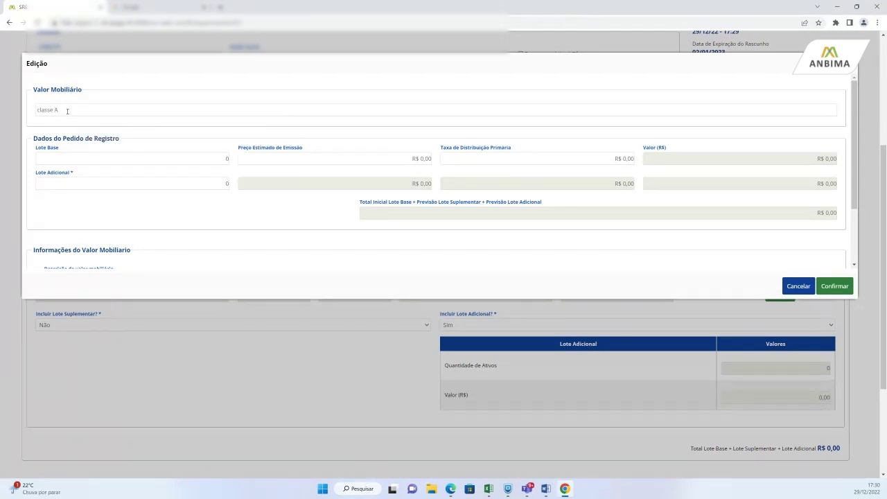
key("alt+Tab")
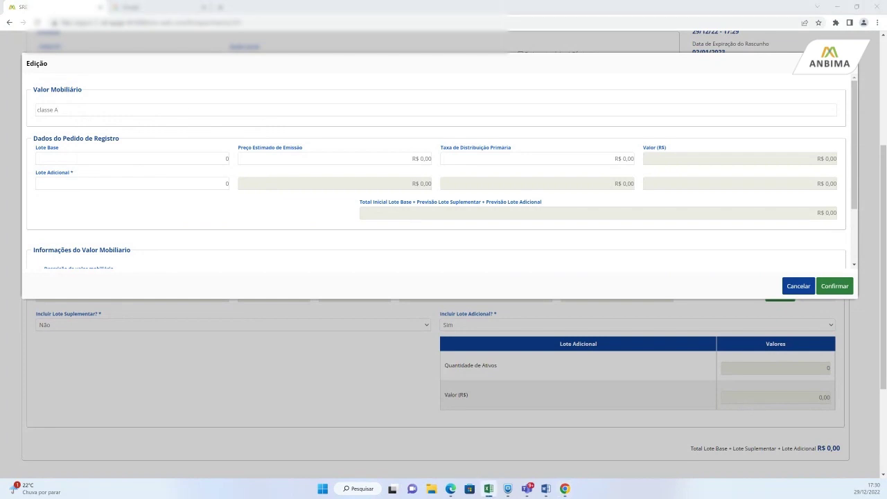
Enter Lote Base 10.000.000, issue price 100 and Lote Adicional 1.250.000.
left_click(211, 154)
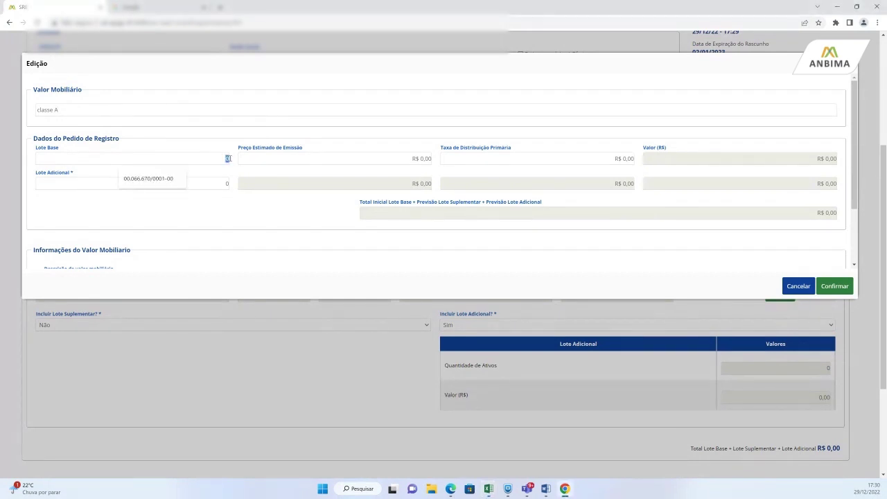
type("10.000.000")
key("Tab")
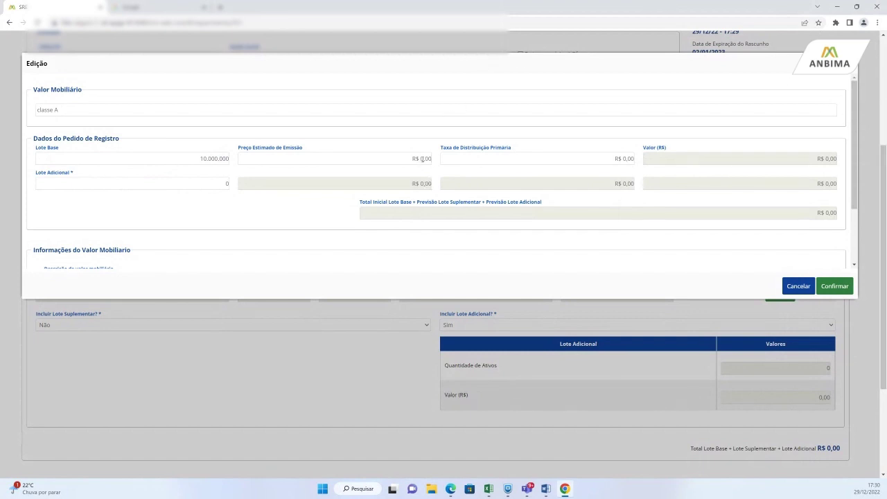
left_click_drag(420, 159, 435, 160)
type("100")
left_click_drag(224, 183, 231, 183)
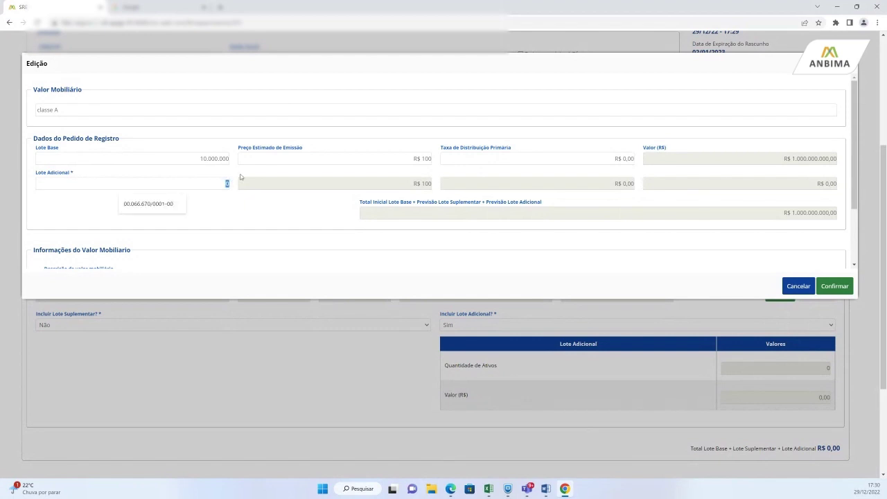
mouse_move(853, 6)
type("1250000")
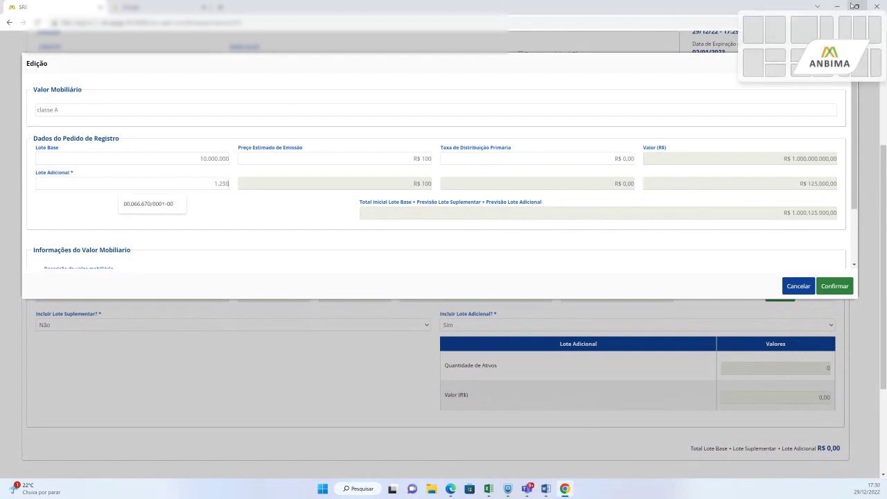
key("Tab")
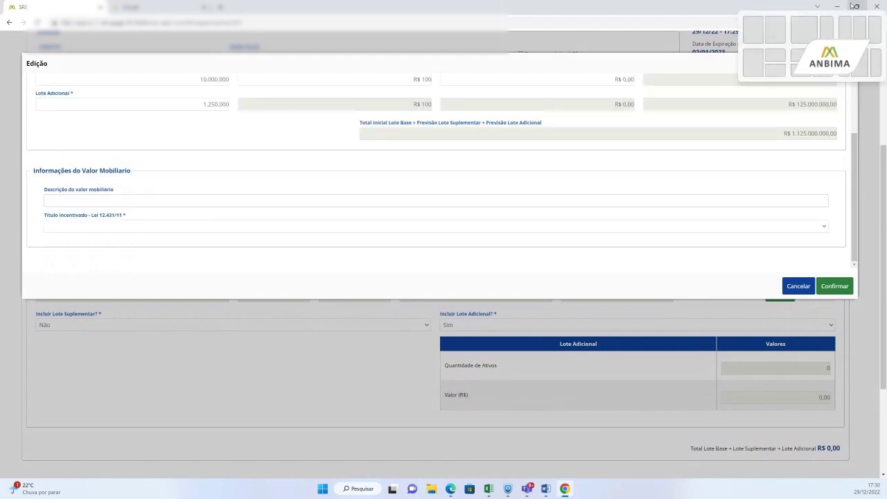
Set class A's Título incentivado - Lei 12.431/11 to Sim, confirm, and review the 1.250.000-unit additional lot.
left_click_drag(861, 162, 858, 135)
left_click(841, 157)
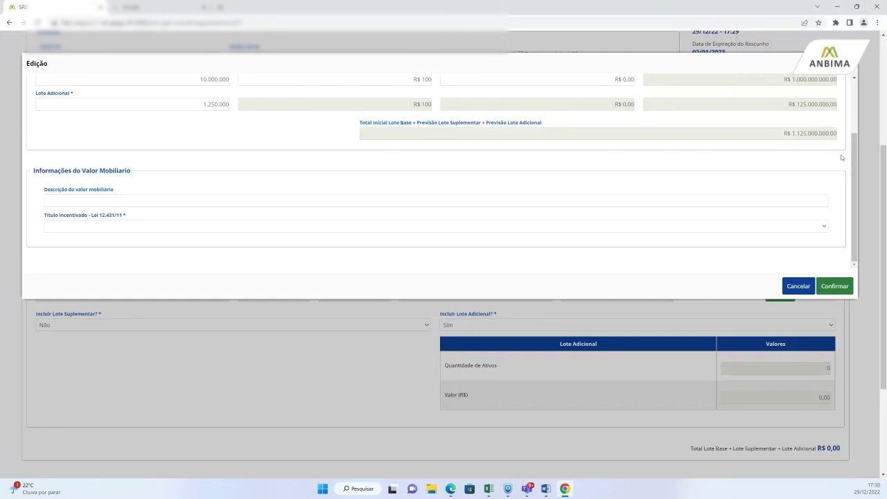
mouse_move(858, 166)
left_mouse_down()
mouse_move(856, 121)
mouse_move(857, 170)
left_mouse_up()
left_click(126, 227)
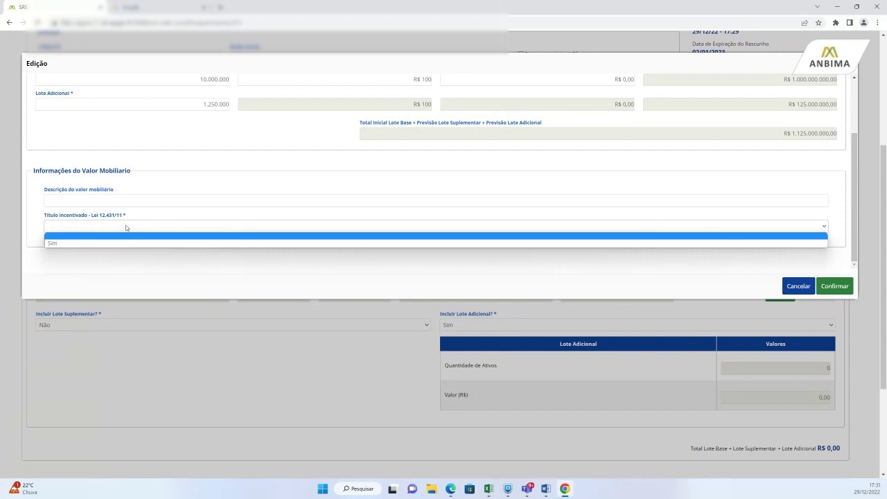
left_click(125, 242)
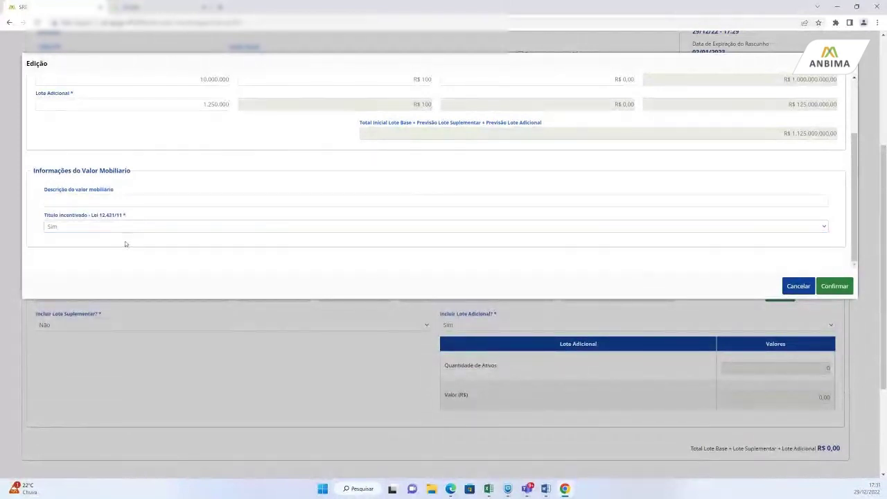
left_click(97, 231)
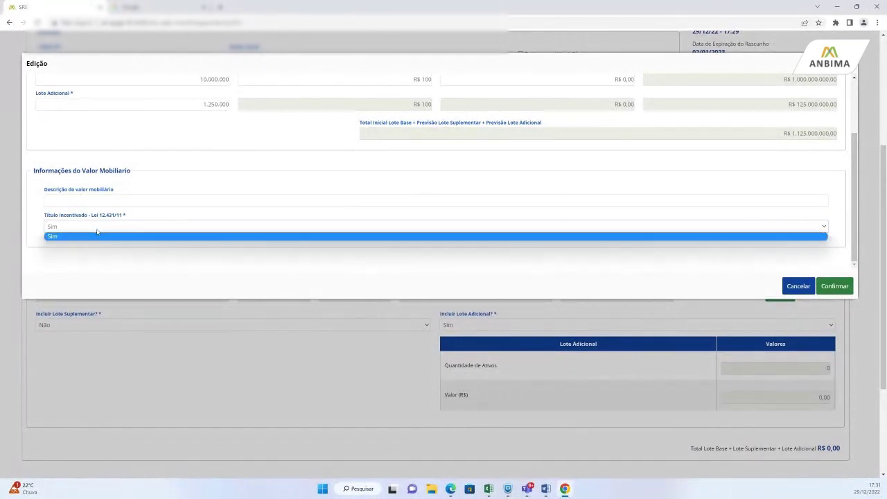
left_click(87, 237)
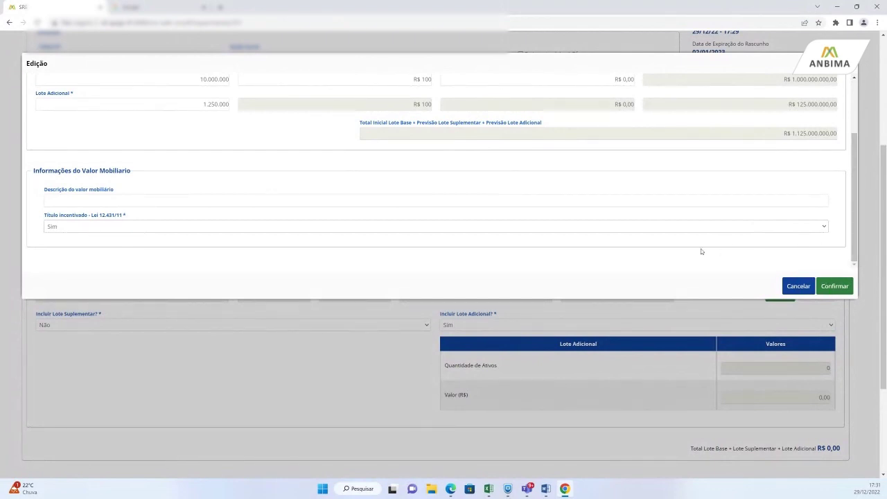
left_click(840, 288)
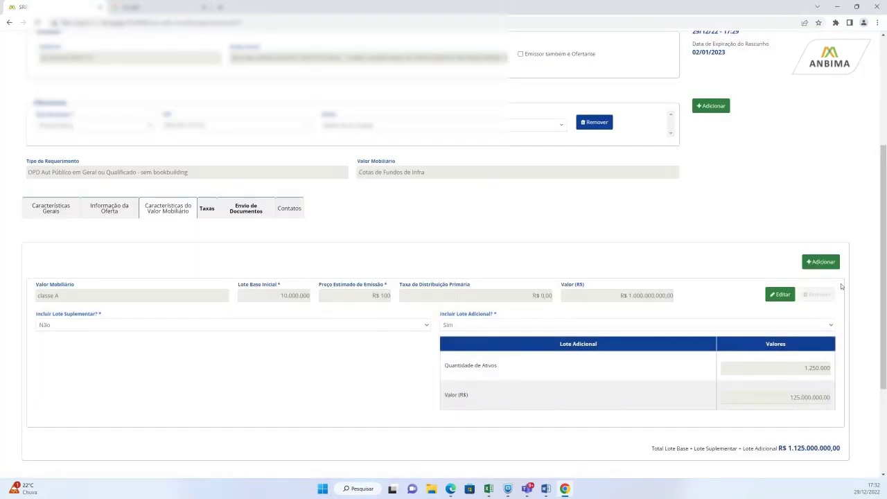
left_click_drag(884, 259, 884, 306)
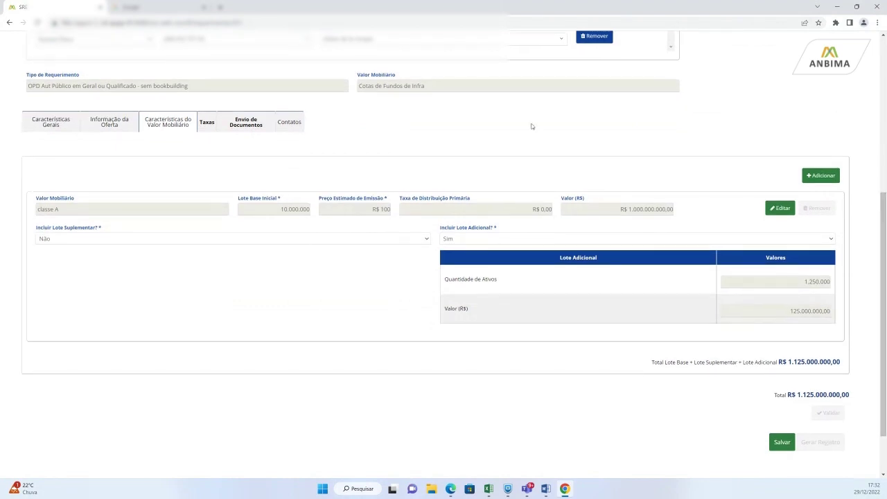
Enter the CVM fee's Número de Referência in the Taxas section.
left_click(208, 123)
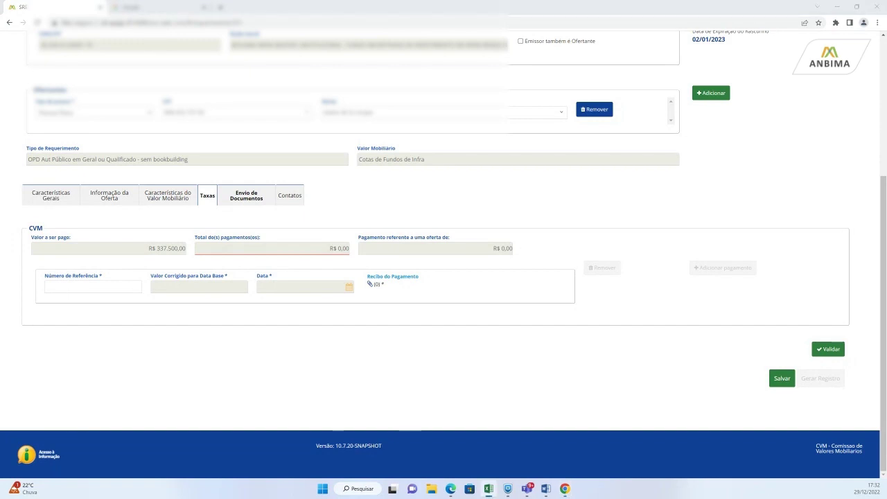
left_click(102, 283)
type("4815871")
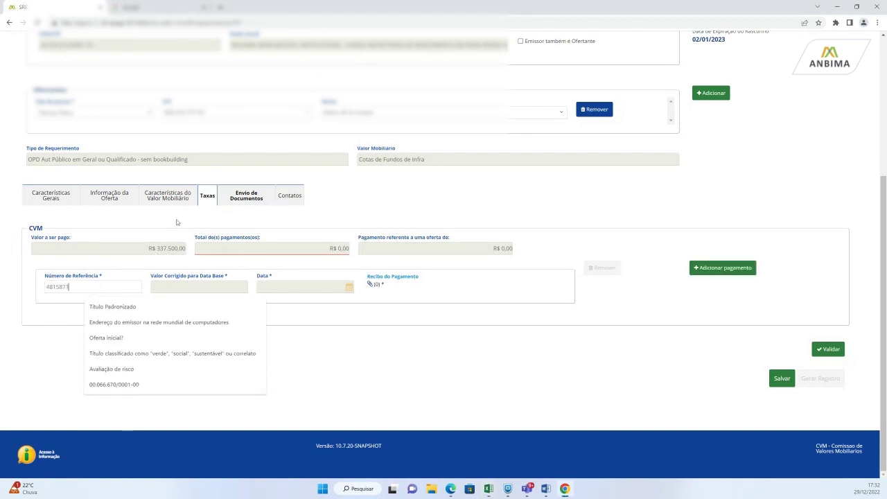
key("Tab")
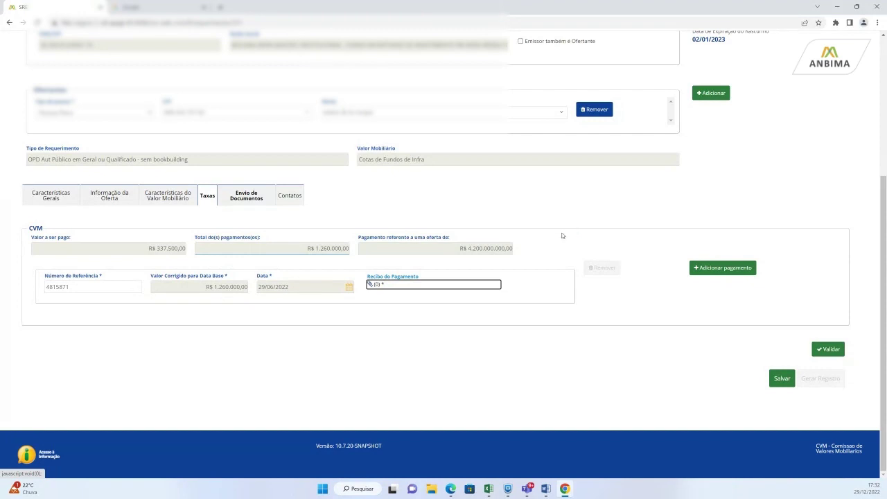
Attach GRU.pdf as the fee payment receipt, then move on to Envio de Documentos.
left_click(369, 285)
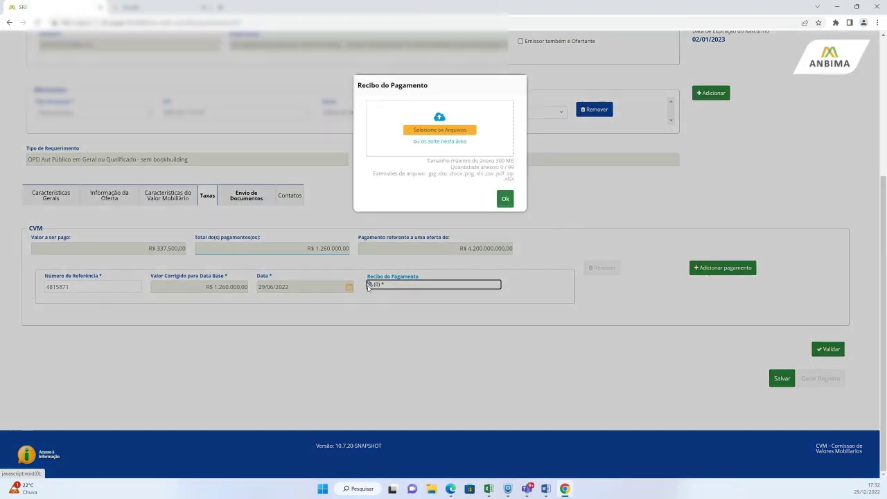
left_click(439, 131)
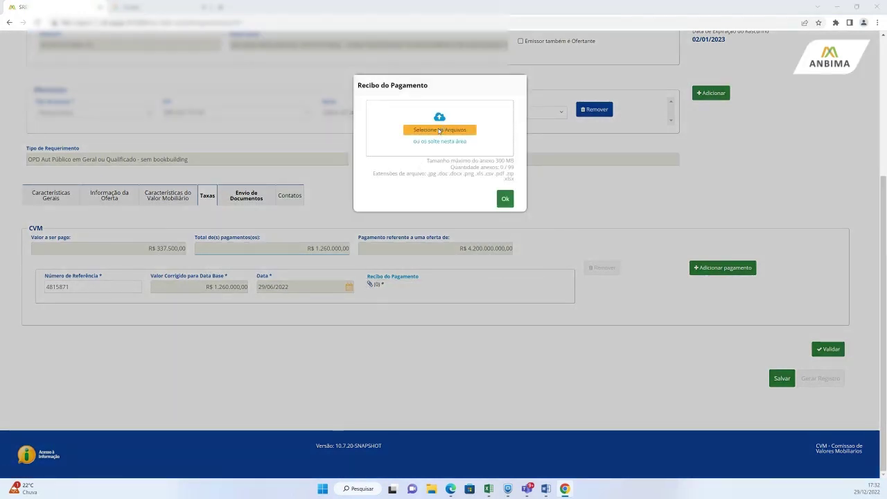
left_click(118, 126)
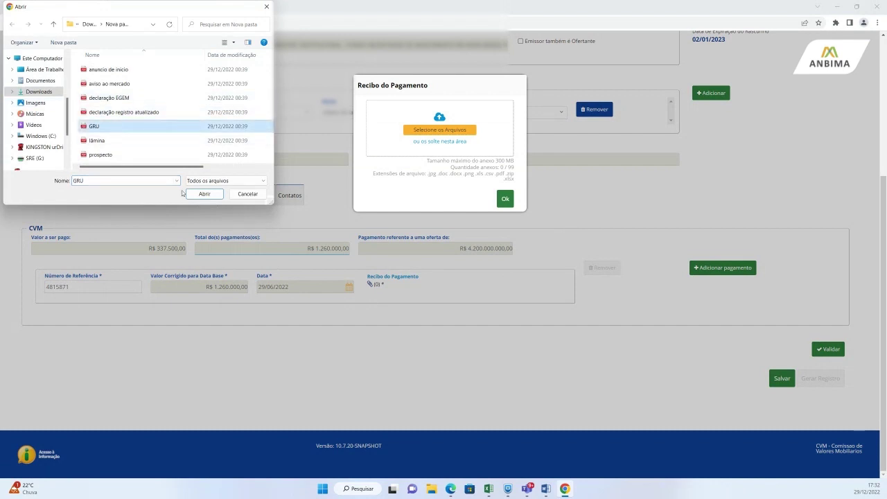
left_click(204, 194)
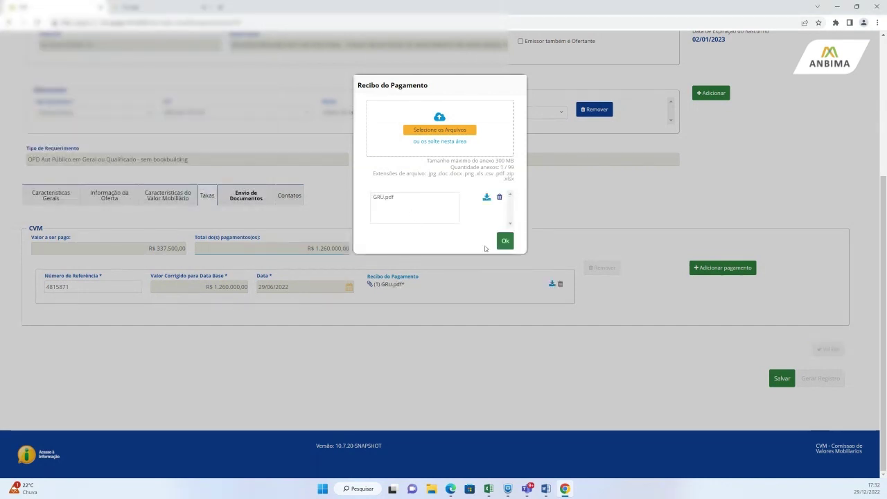
left_click(505, 241)
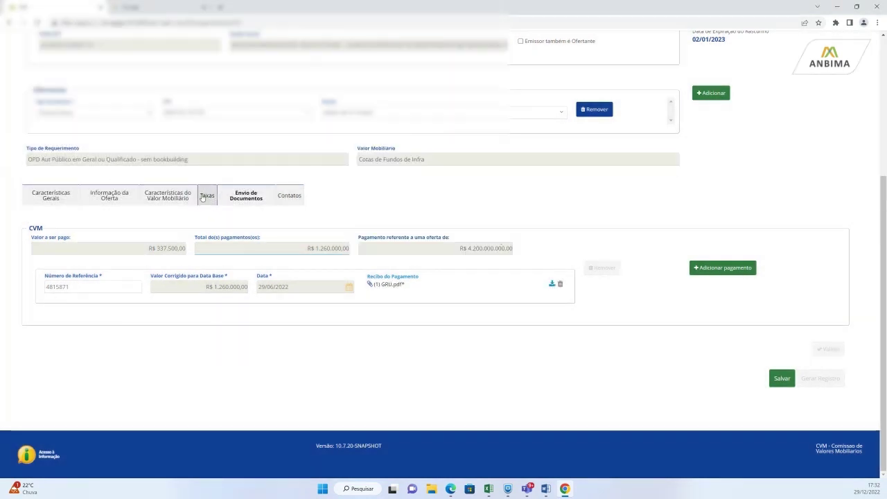
left_click(238, 197)
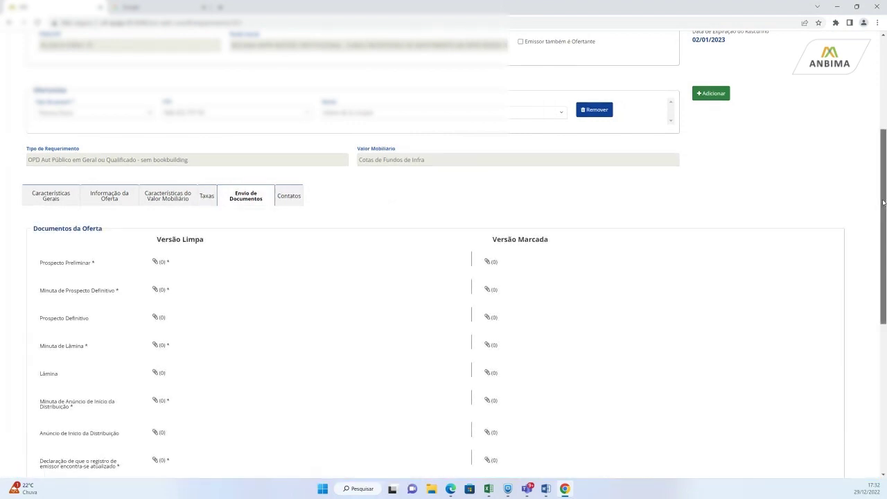
Attach prospecto.pdf as the Prospecto Preliminar.
left_click_drag(883, 202, 885, 255)
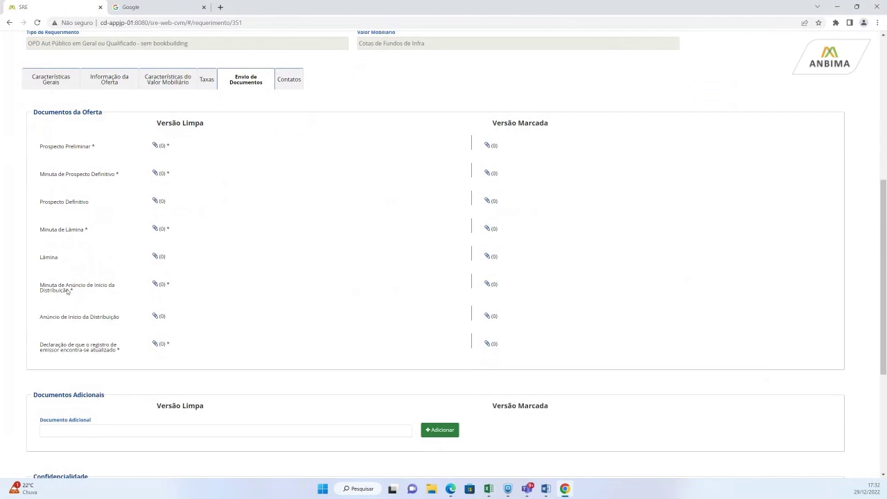
left_click(156, 146)
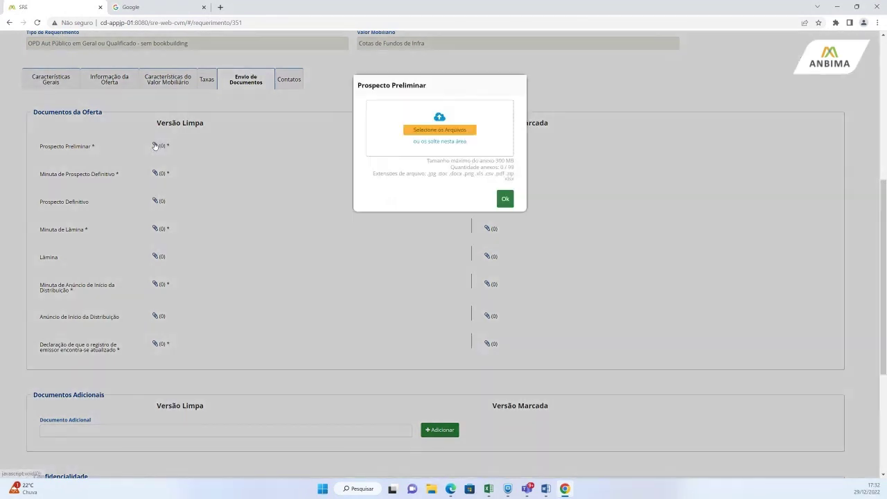
left_click(449, 133)
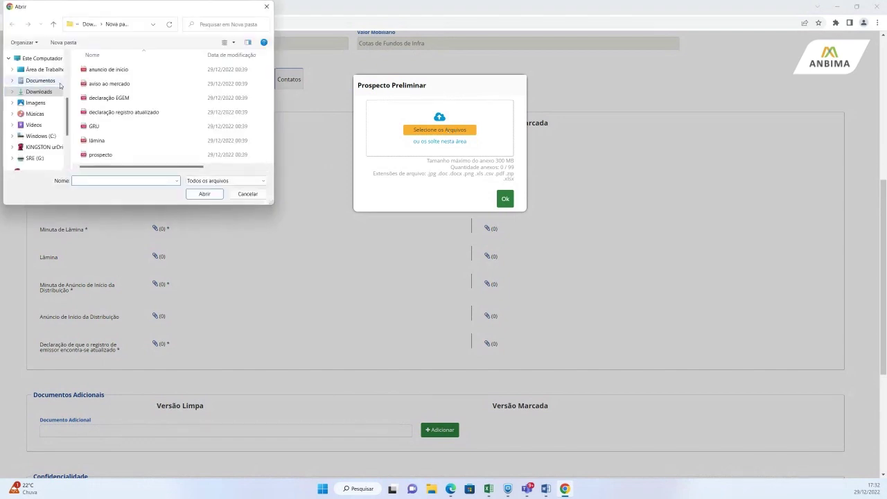
left_click(122, 157)
left_click(204, 193)
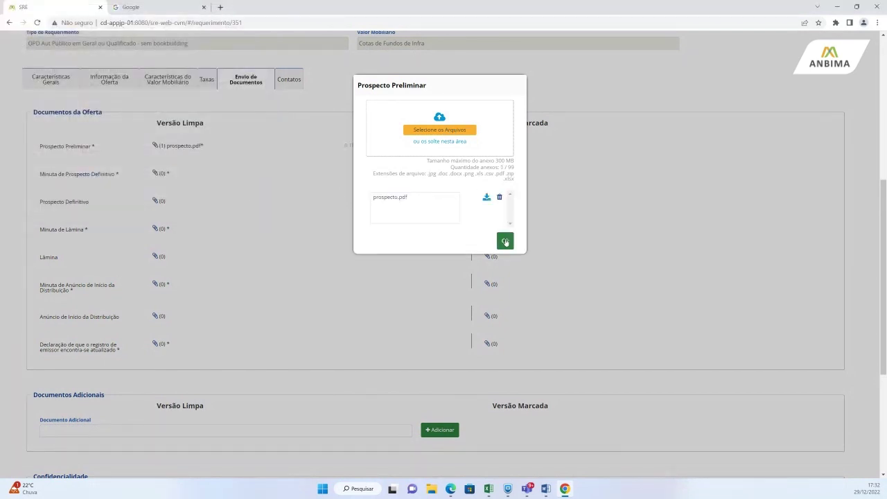
left_click(506, 240)
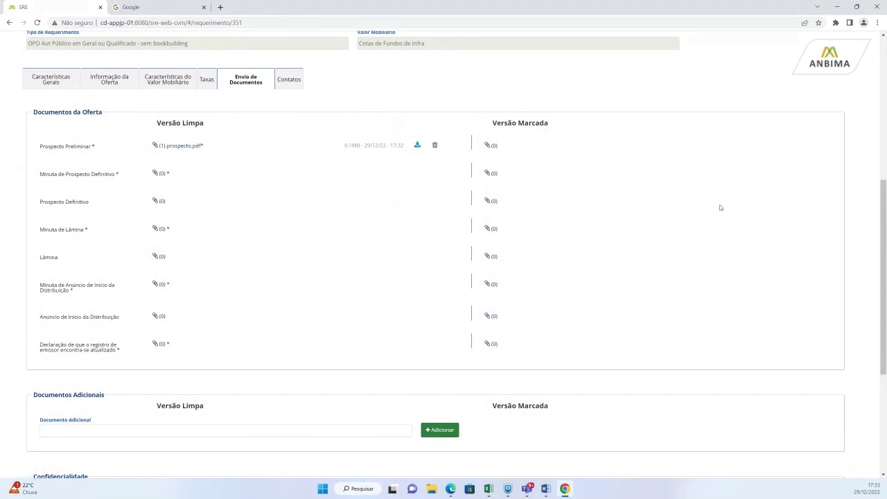
Attach prospecto.pdf as the Minuta de Prospecto Definitivo.
left_click(157, 175)
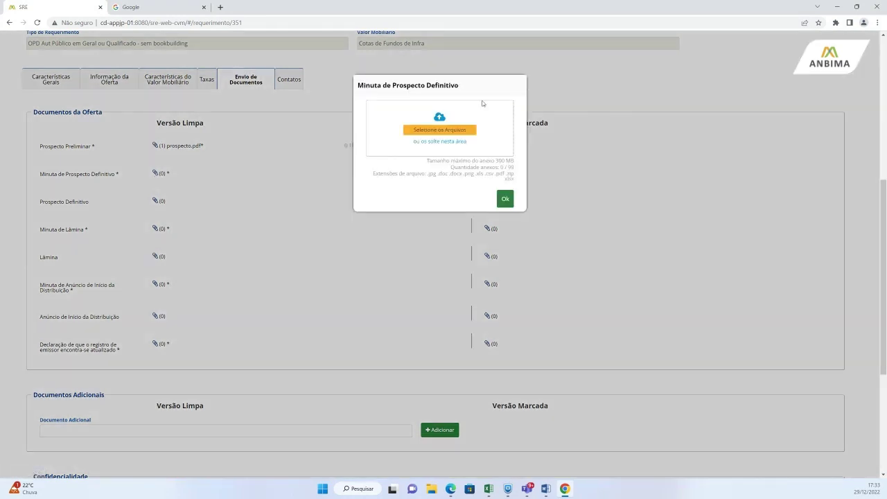
left_click(431, 130)
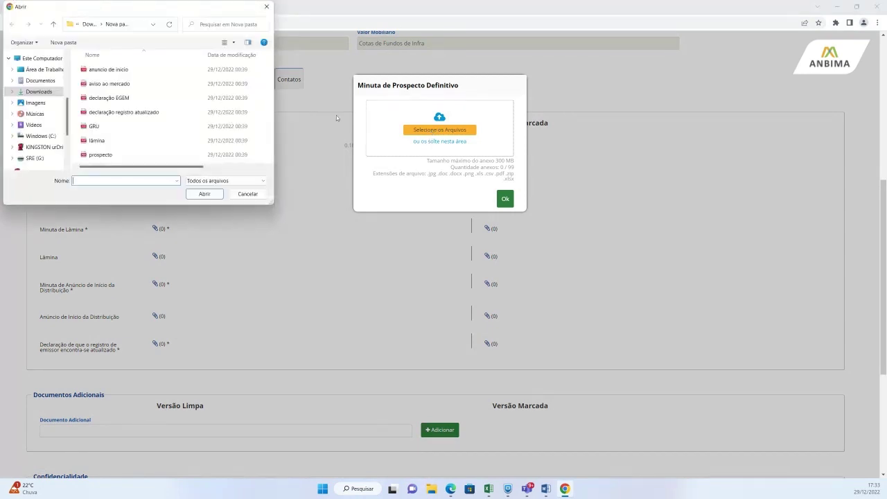
left_click(156, 155)
left_click(205, 194)
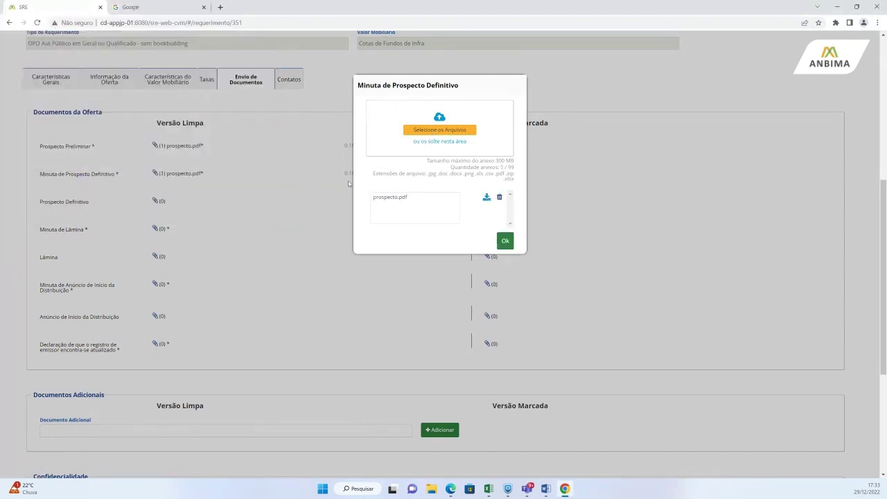
left_click(505, 242)
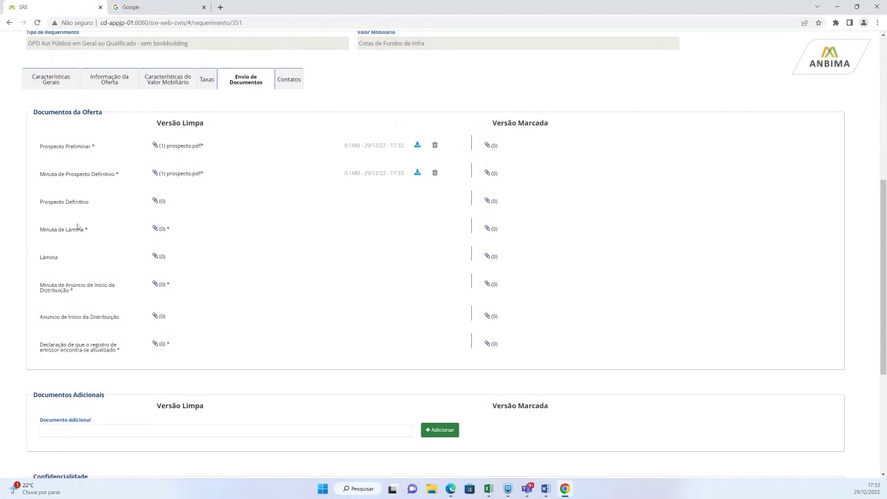
Attach lâmina.pdf as the Minuta de Lâmina.
left_click(156, 228)
left_click(458, 131)
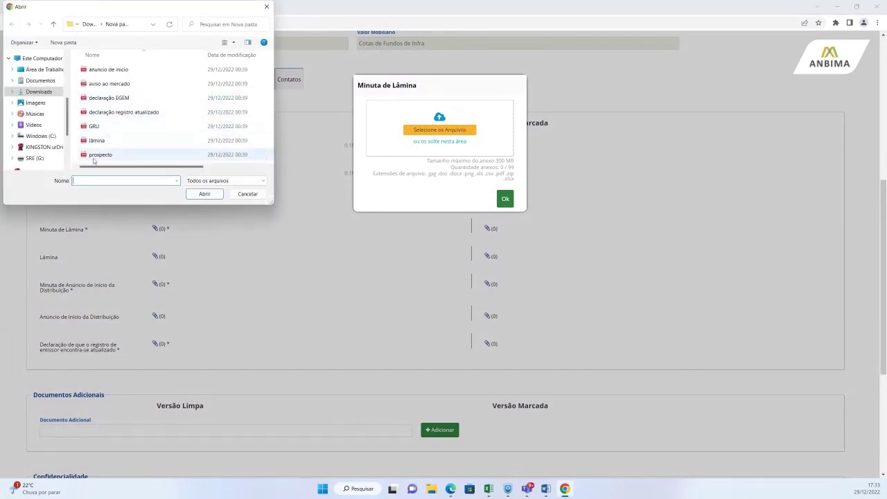
left_click(111, 140)
left_click(217, 195)
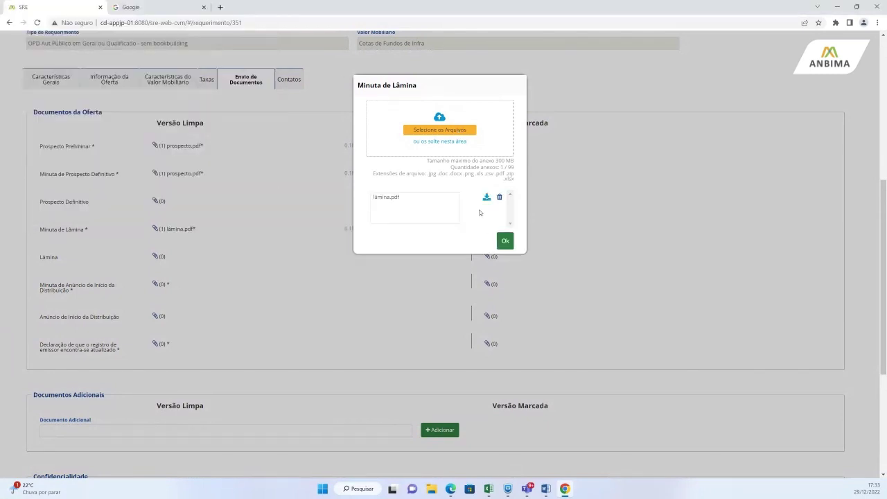
left_click(503, 240)
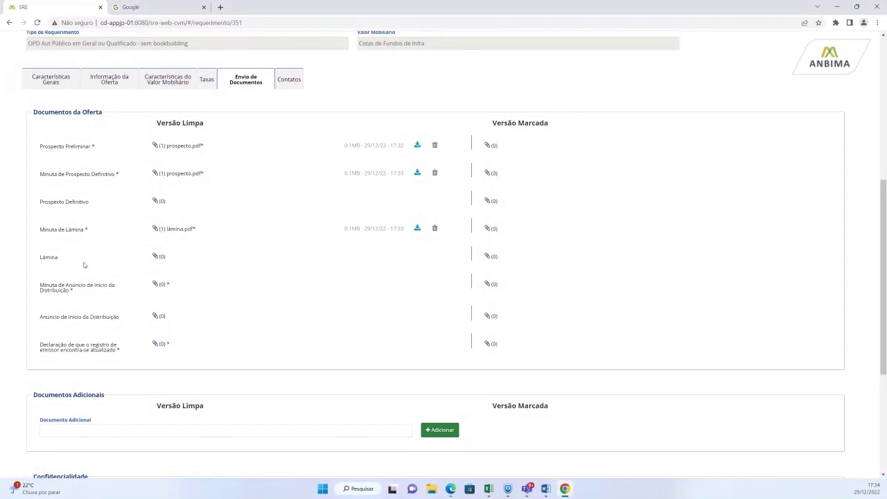
Attach anuncio de inicio.pdf as the Minuta de Anúncio de Início da Distribuição.
left_click(159, 286)
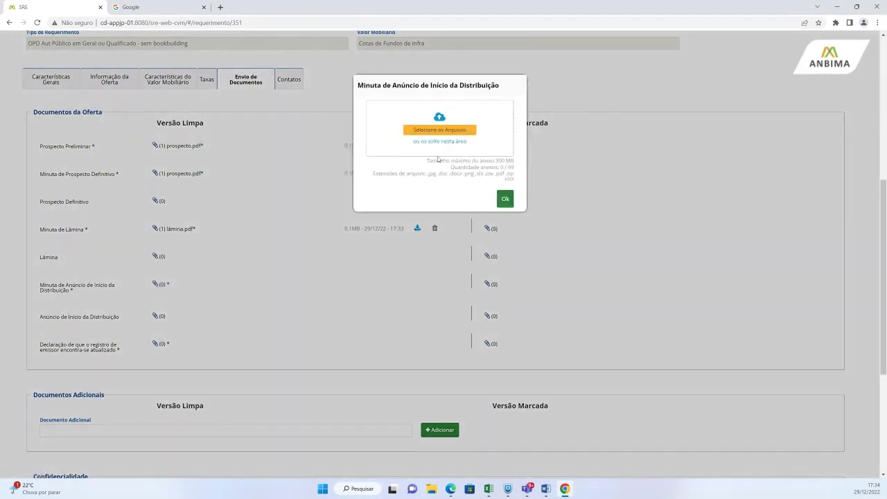
left_click(445, 129)
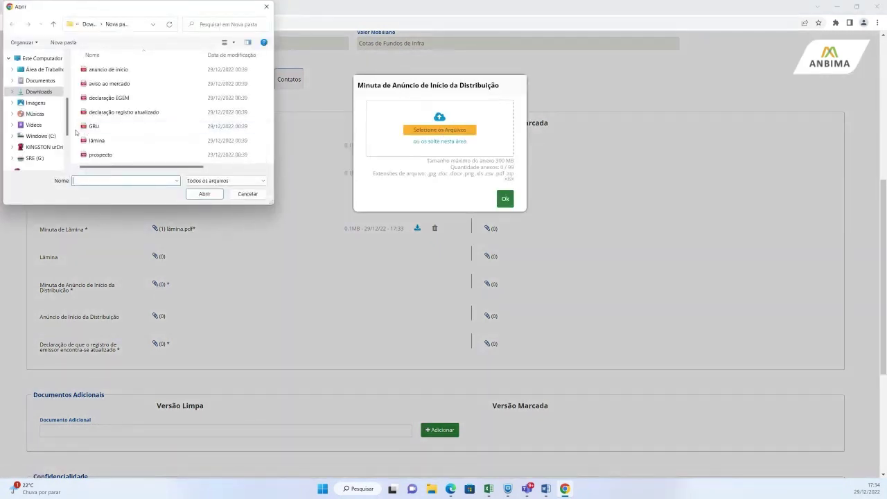
left_click(119, 72)
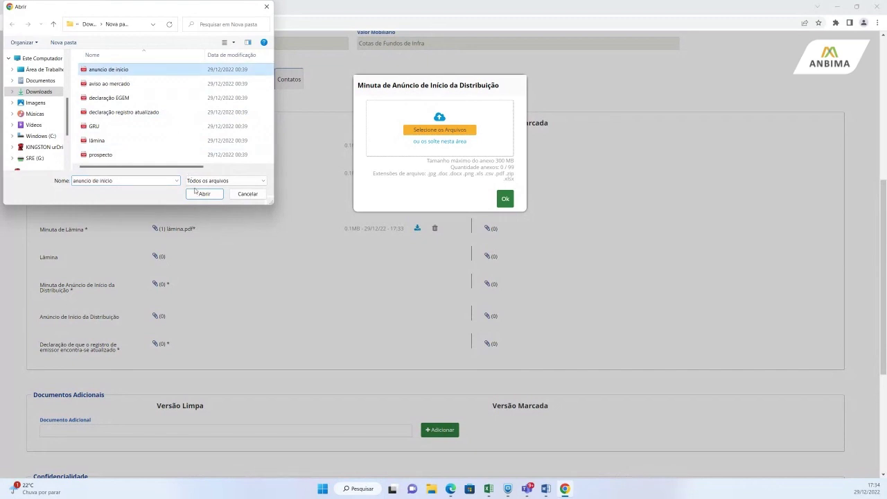
left_click(204, 194)
left_click(504, 241)
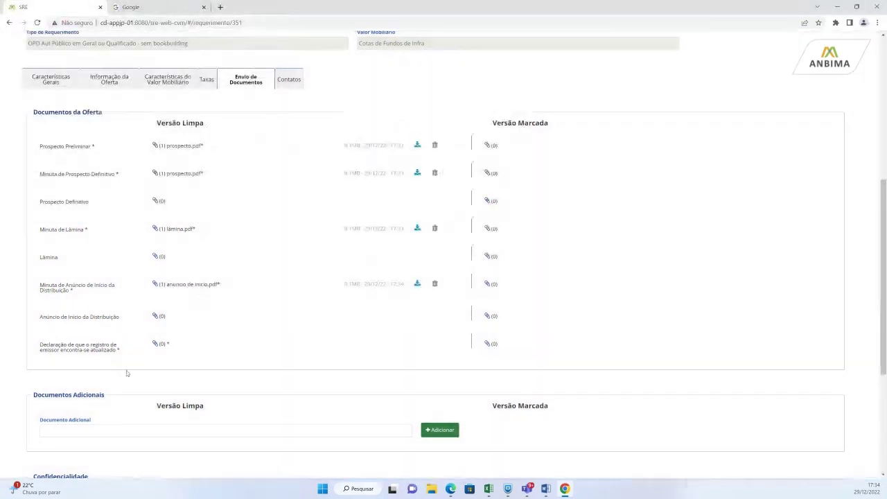
Attach declaração registro atualizado.pdf to the issuer-registration declaration item.
left_click(157, 344)
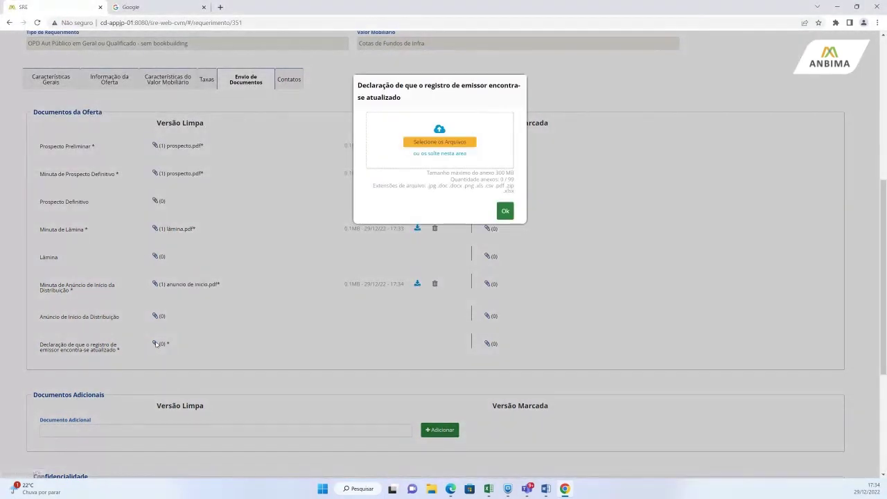
left_click(439, 142)
left_click(123, 112)
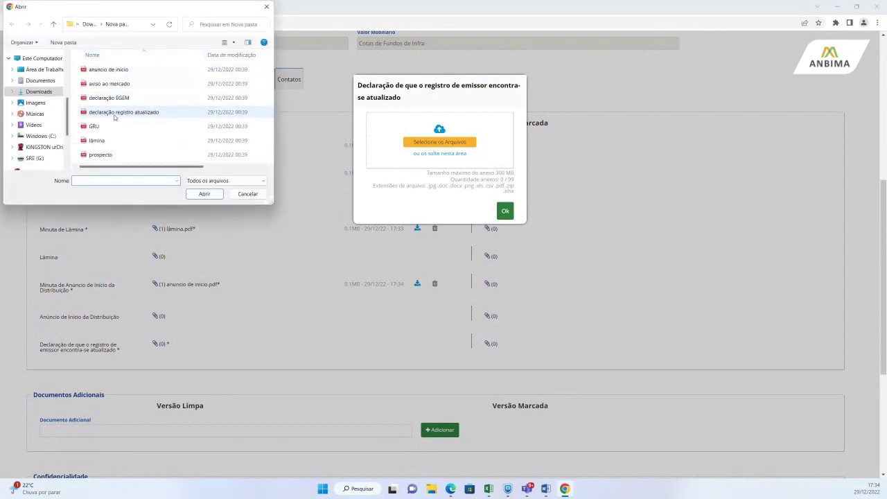
left_click(205, 194)
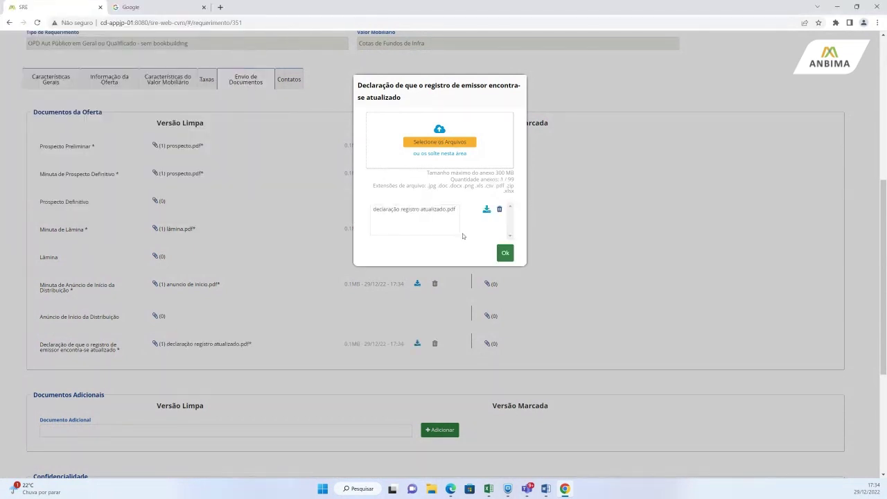
left_click(506, 256)
scroll(880, 429, "down", 4)
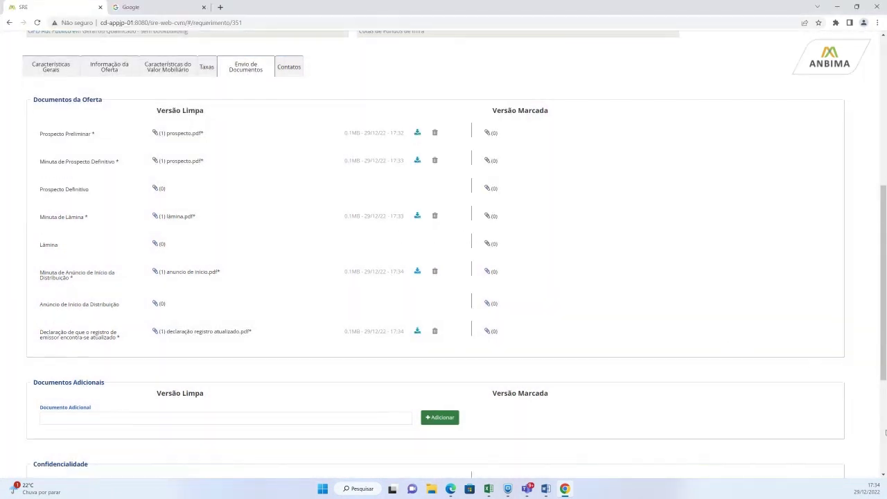
Save the request with its attached documents and acknowledge the 'Alerta de inclusão' notice.
left_click(782, 379)
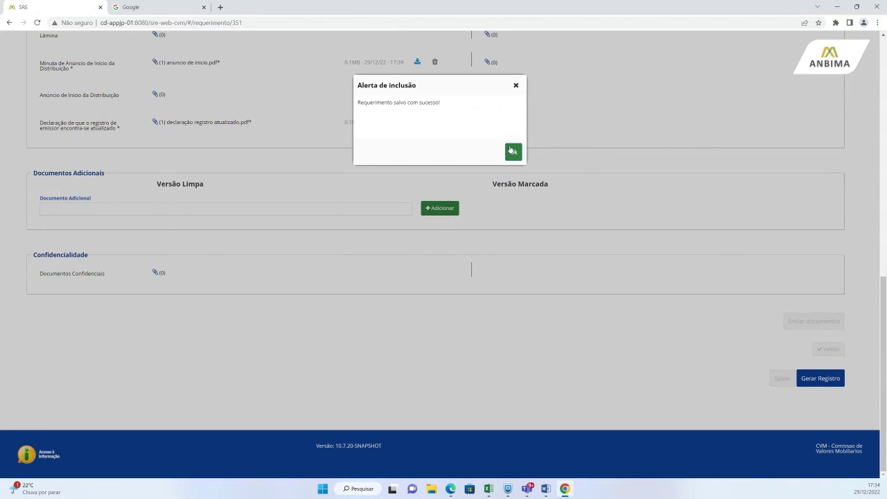
left_click(512, 150)
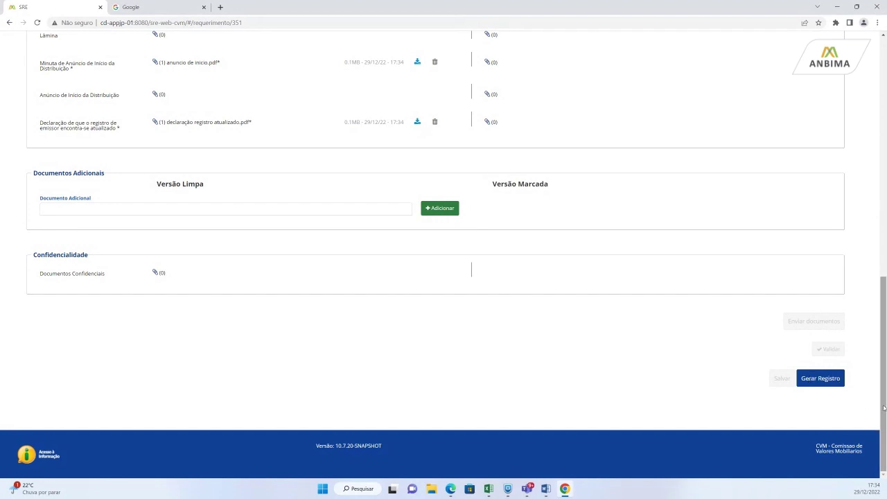
left_click_drag(883, 408, 804, 242)
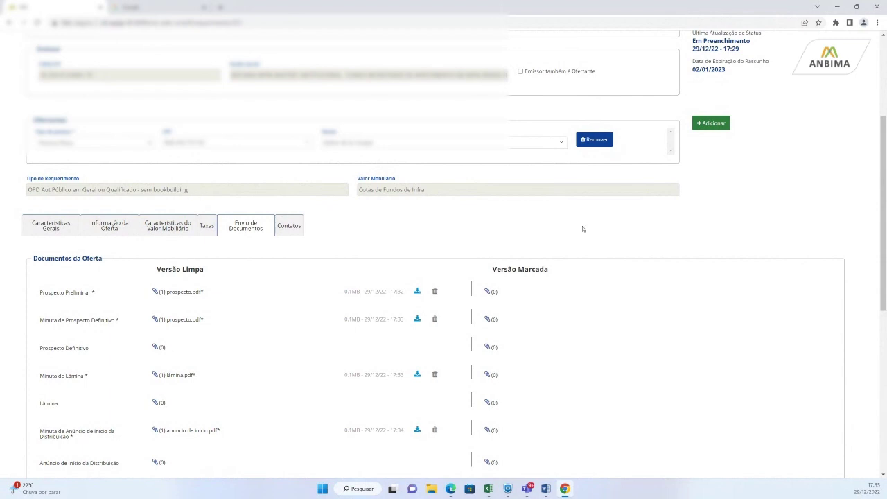
Review the Contatos forms: offeror, legal advisers, Emissor and Coordenadores.
left_click_drag(884, 246, 884, 274)
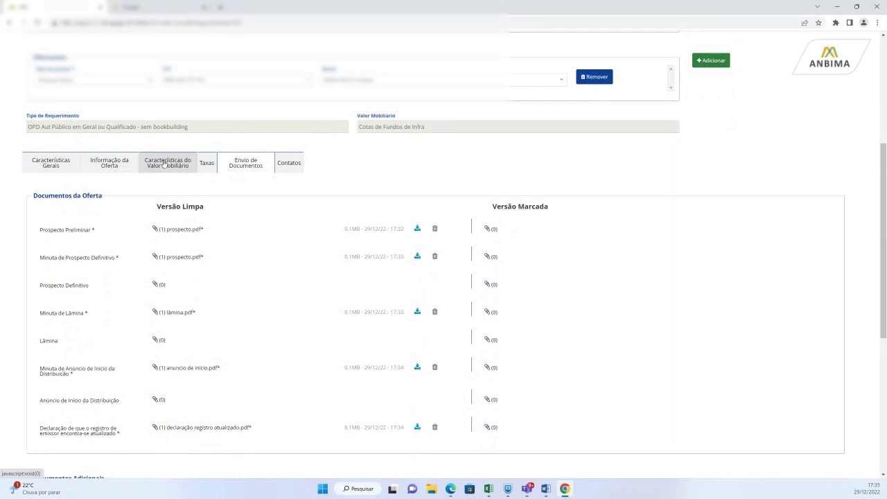
left_click(291, 164)
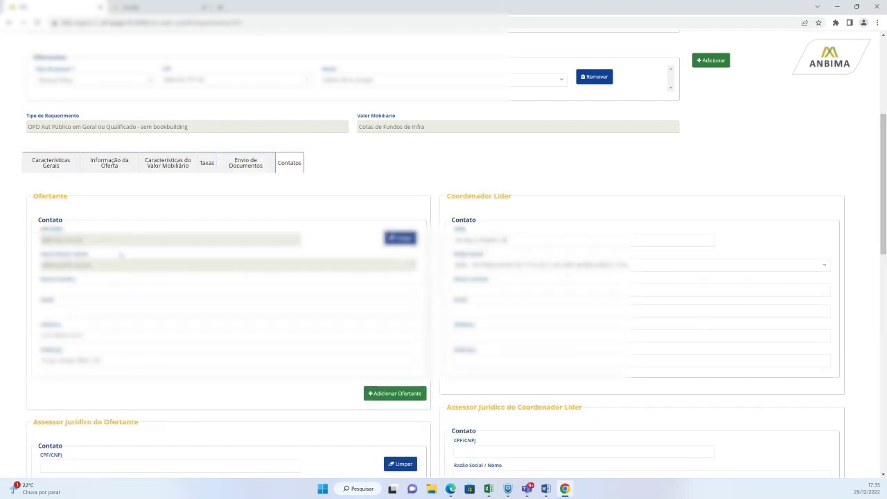
left_click_drag(884, 189, 885, 298)
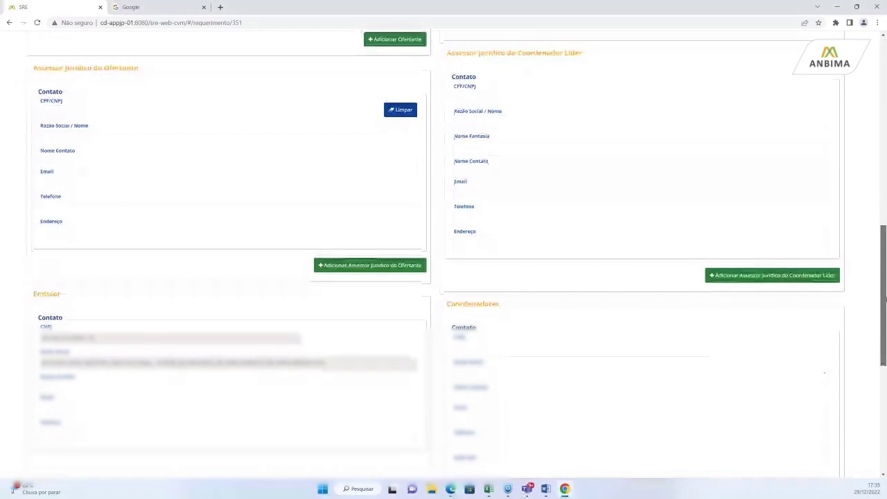
left_click_drag(884, 296, 885, 316)
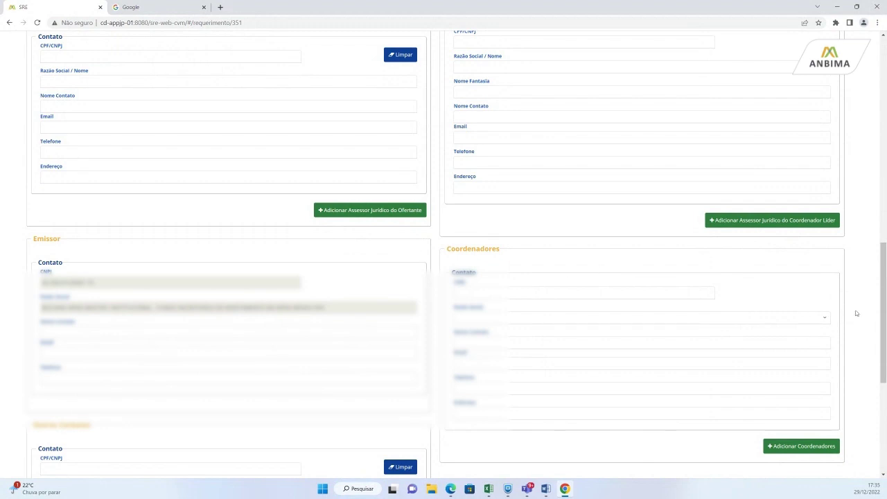
left_click_drag(885, 318, 884, 287)
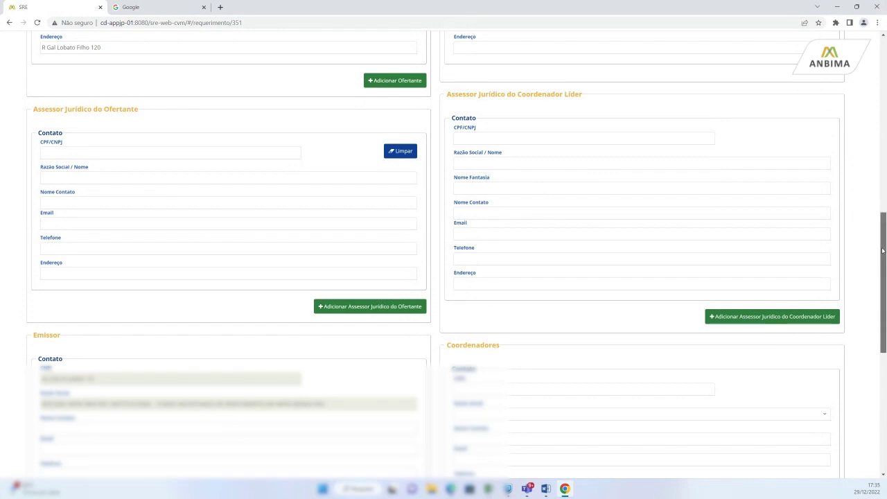
left_click_drag(883, 251, 883, 127)
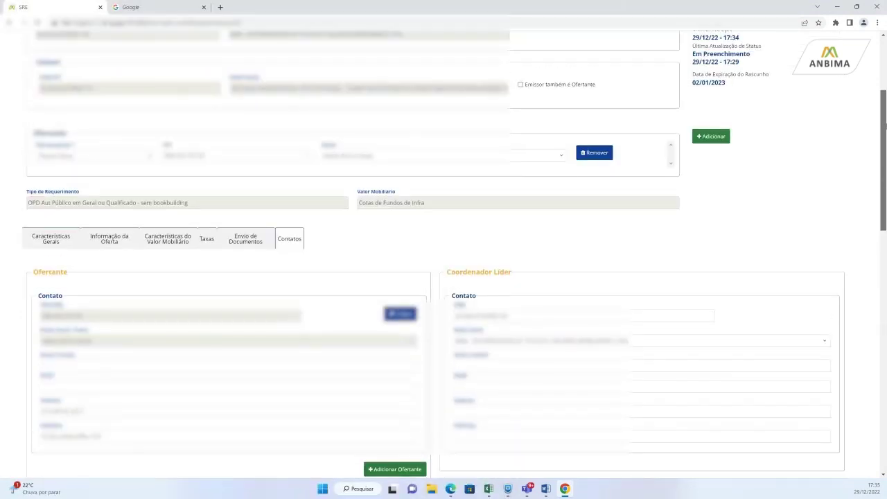
Generate the registration from Características Gerais, confirming the R$ 1.125.000.000,00 total.
left_click(51, 85)
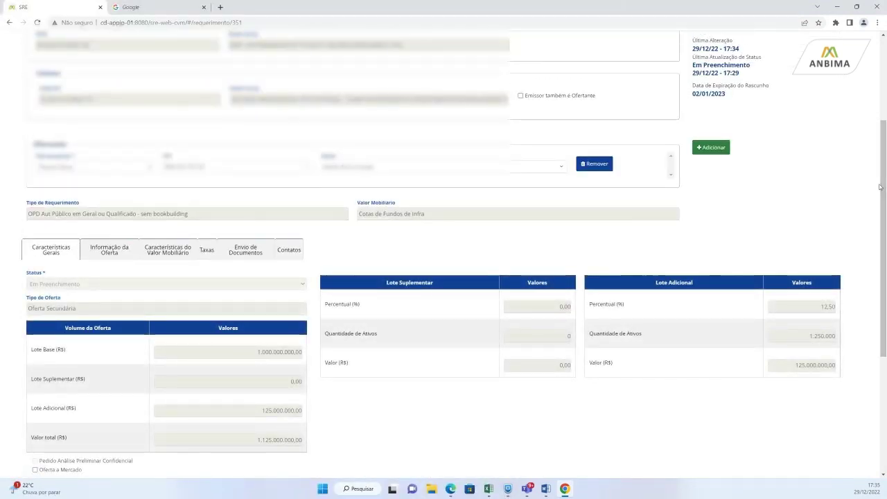
left_click_drag(885, 208, 885, 303)
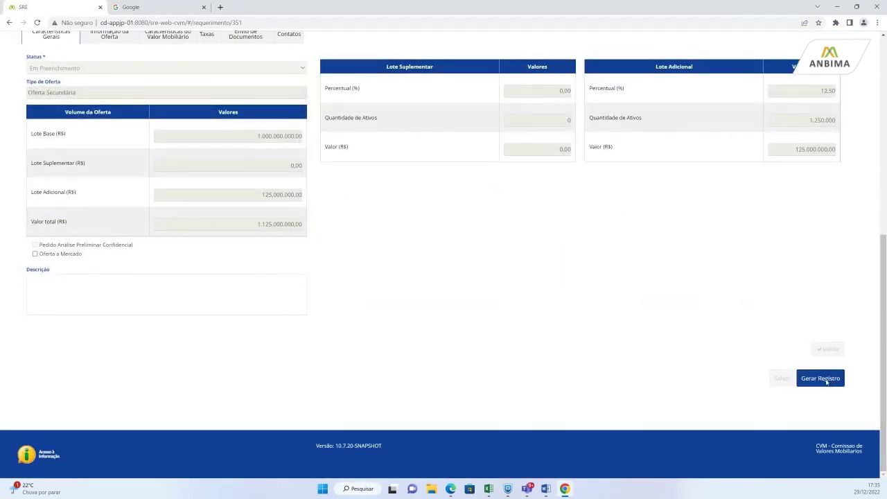
left_click(828, 379)
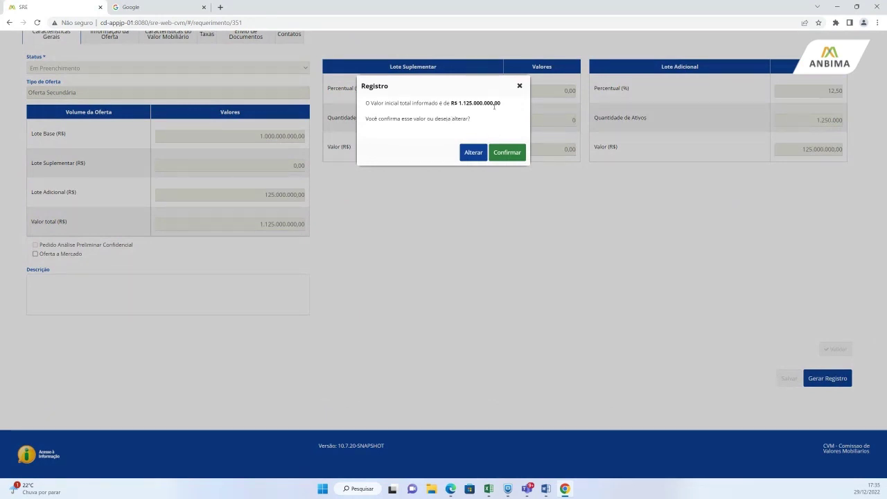
left_click(514, 151)
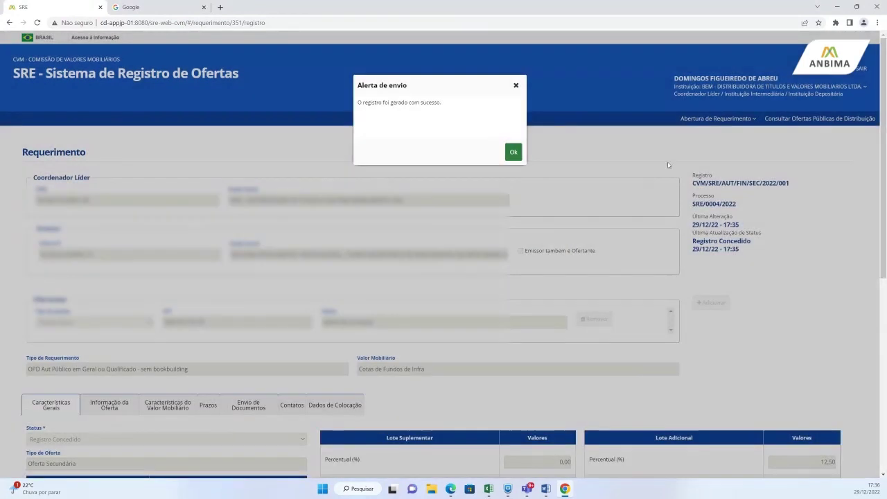
Close the 'Alerta de envio' notice and review the request showing 'Registro Concedido'.
left_click(514, 152)
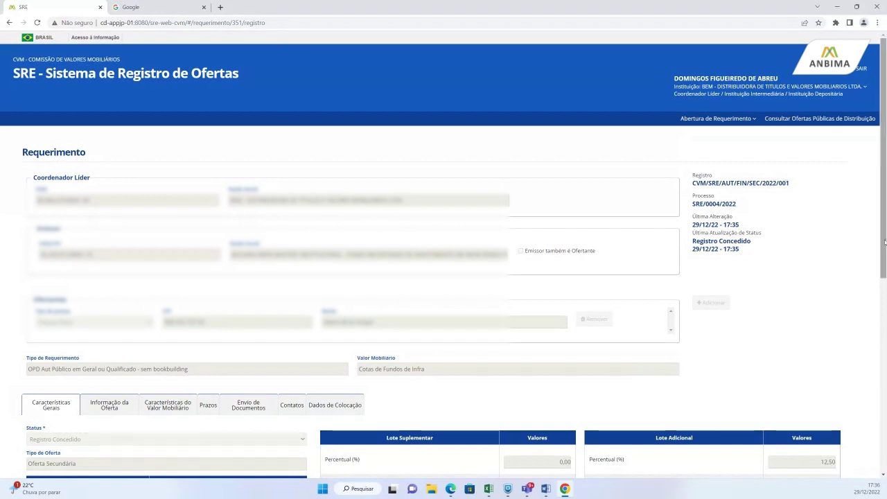
scroll(885, 241, "down", 2)
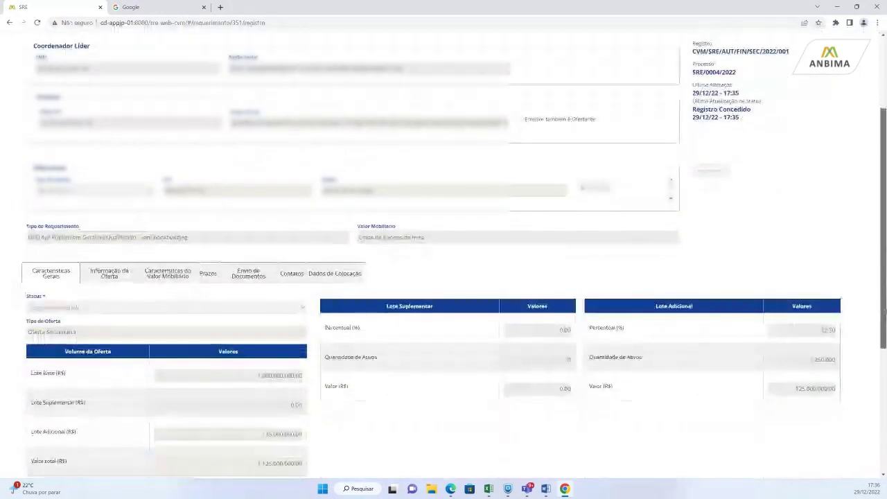
scroll(884, 277, "down", 2)
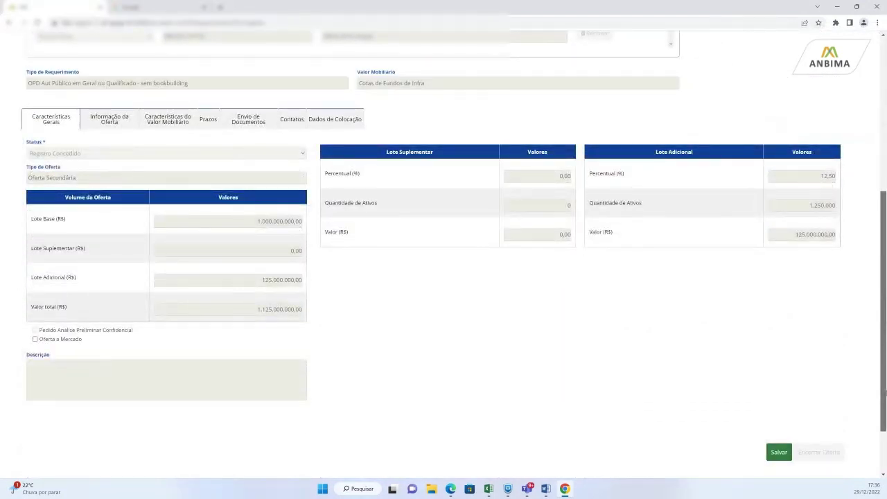
scroll(884, 393, "up", 3)
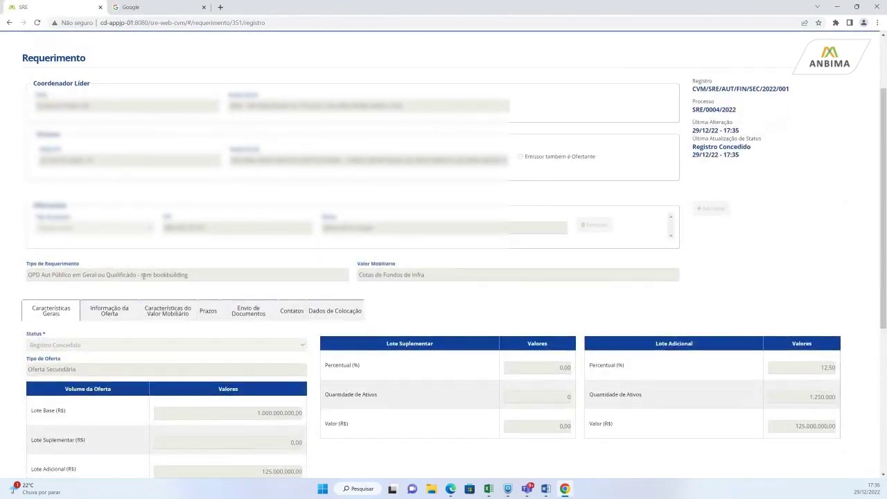
scroll(882, 239, "down", 1)
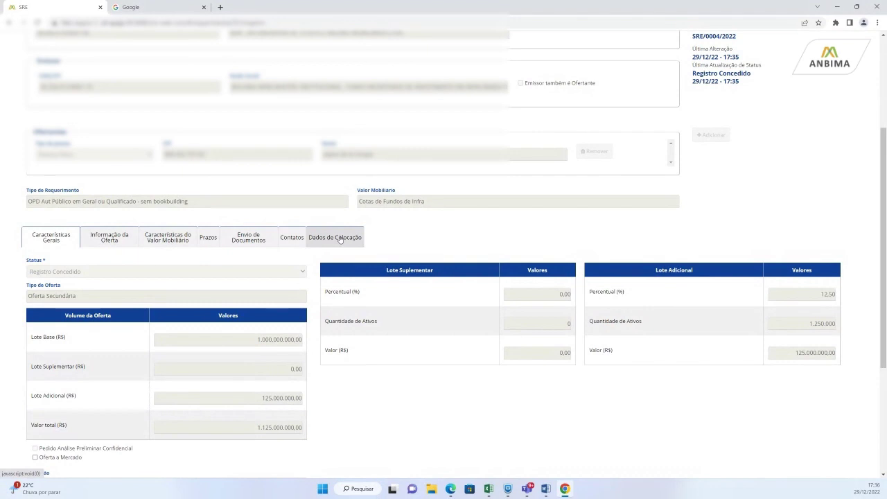
Review the Dados de Colocação table of investor categories, all counts still zero.
left_click(340, 238)
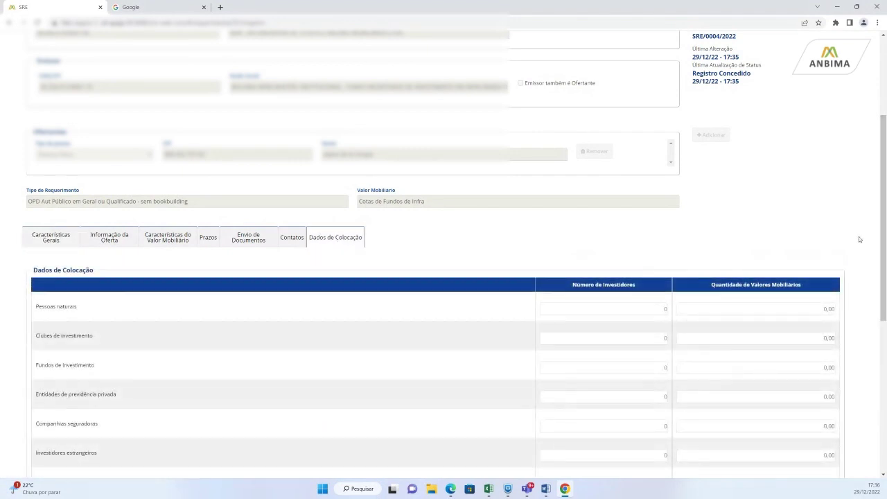
left_click_drag(884, 254, 884, 323)
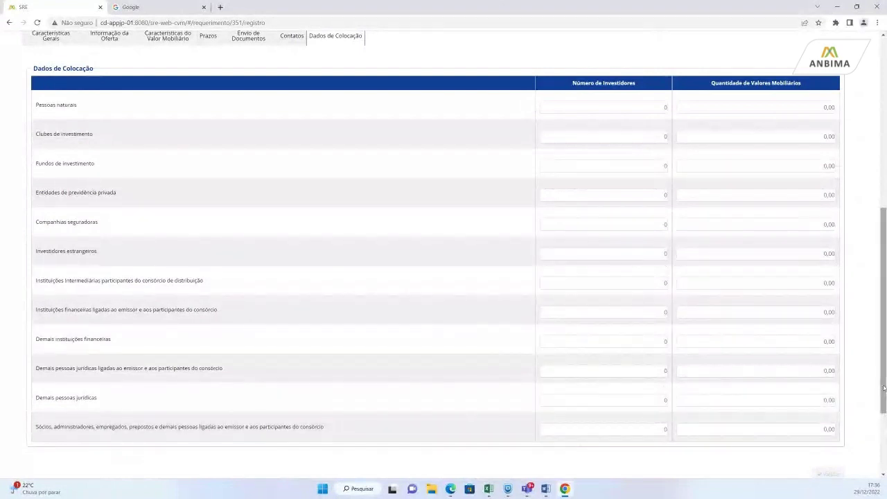
mouse_move(884, 388)
left_mouse_down()
mouse_move(883, 417)
mouse_move(885, 341)
mouse_move(885, 402)
left_mouse_up()
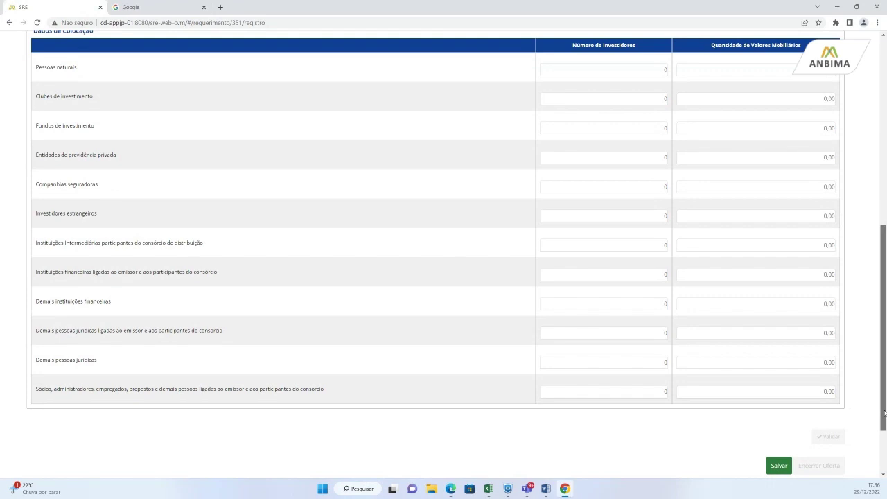
left_click_drag(885, 413, 882, 314)
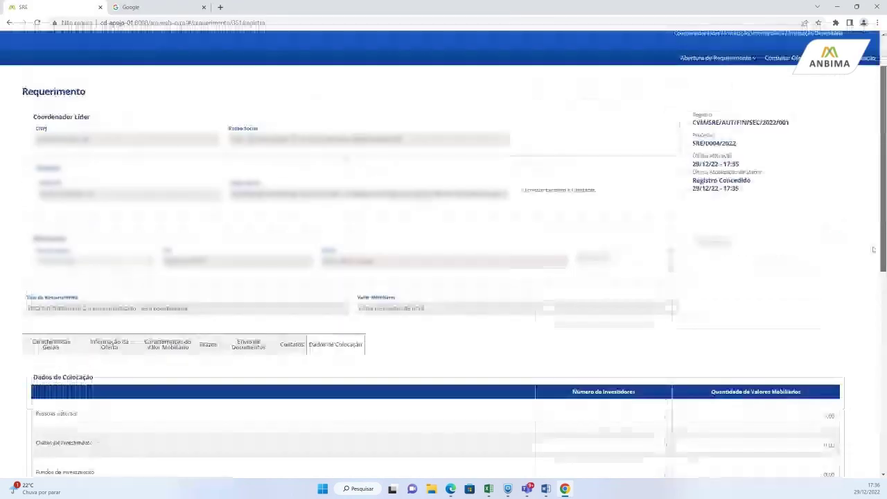
scroll(873, 250, "up", 1)
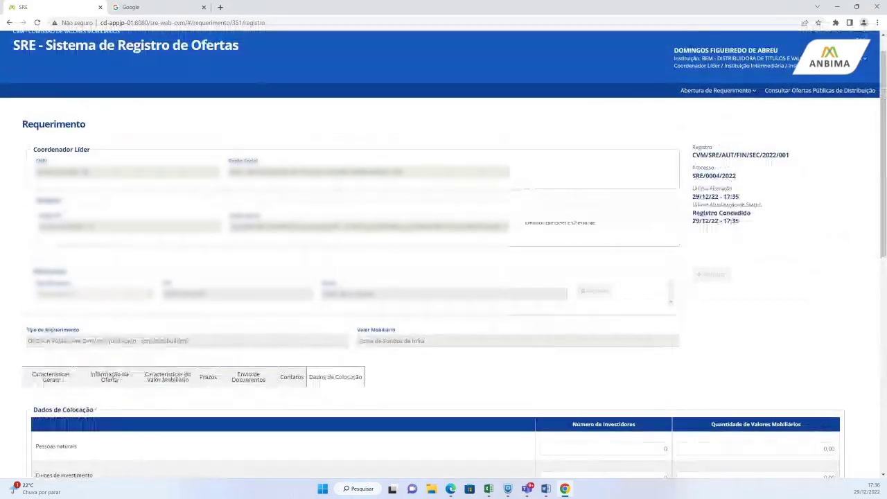